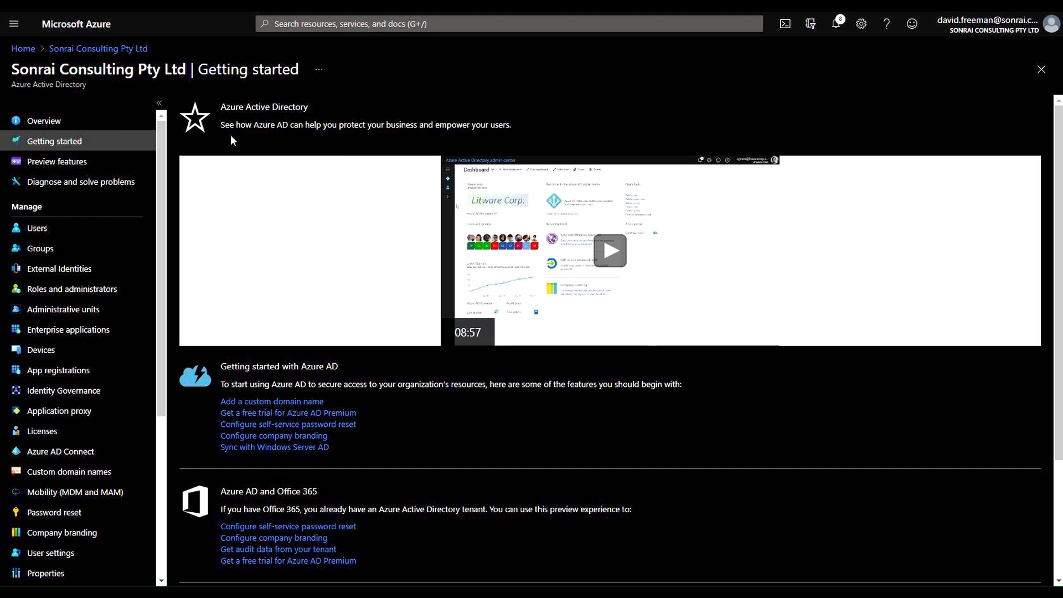
Step: Register a new Azure AD application named test-service-connection, keeping the single-tenant account type
click(60, 371)
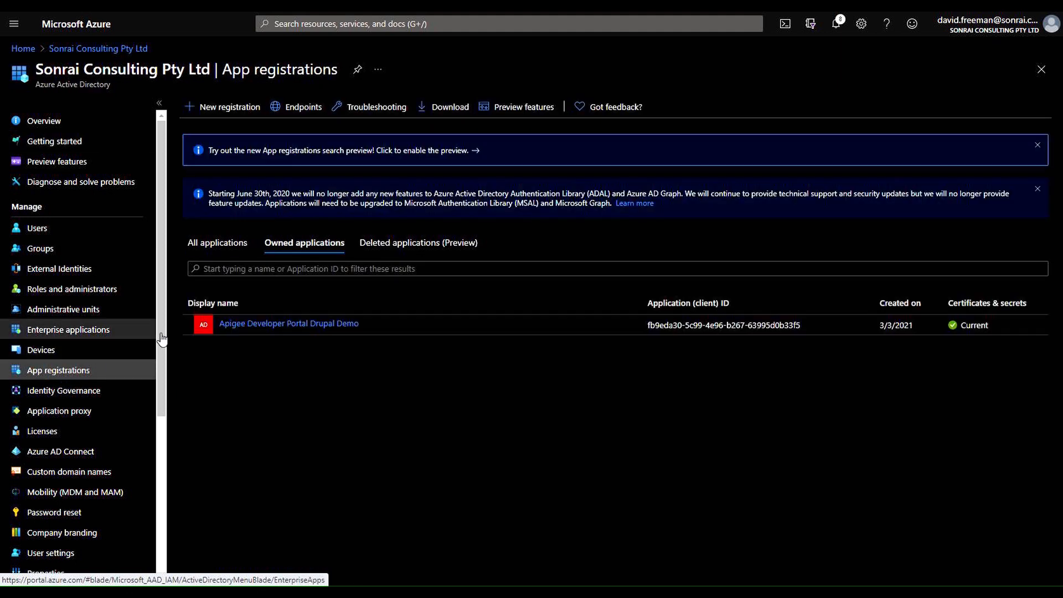
click(216, 114)
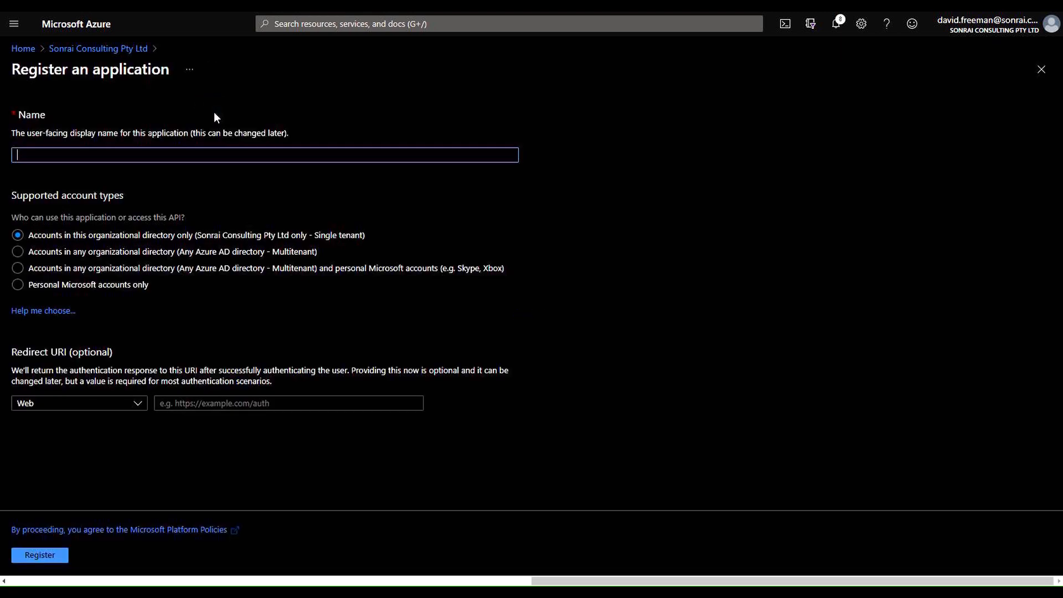
text(test0service-connection)
click(35, 155)
key(BackSpace)
text(-)
click(29, 555)
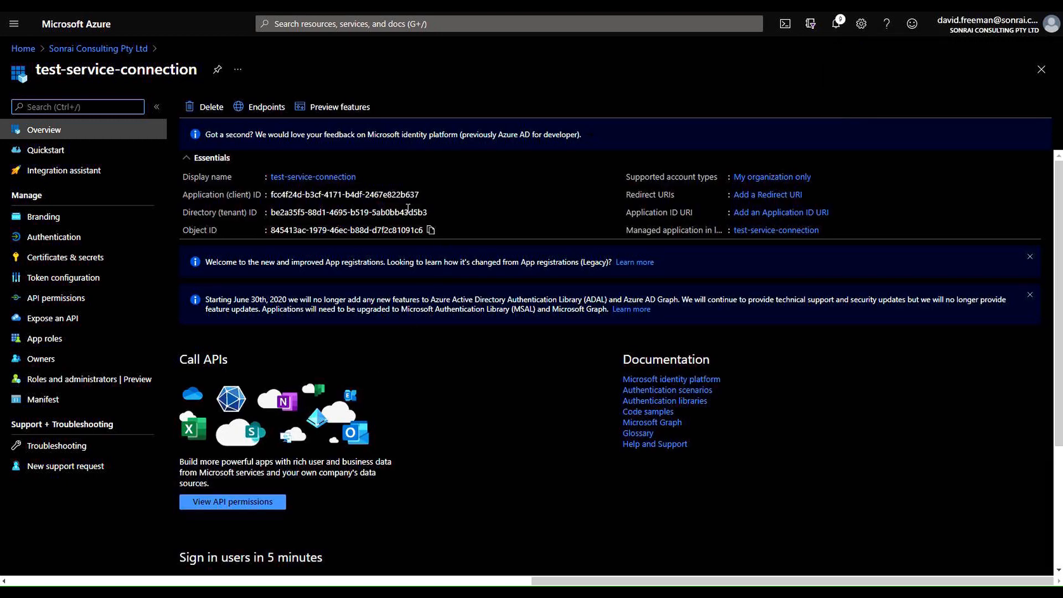
Step: Copy the registered application's client ID, tenant ID and object ID into a blank Notepad document, then return to the Azure portal
drag(439, 227, 184, 192)
key(ctrl+c)
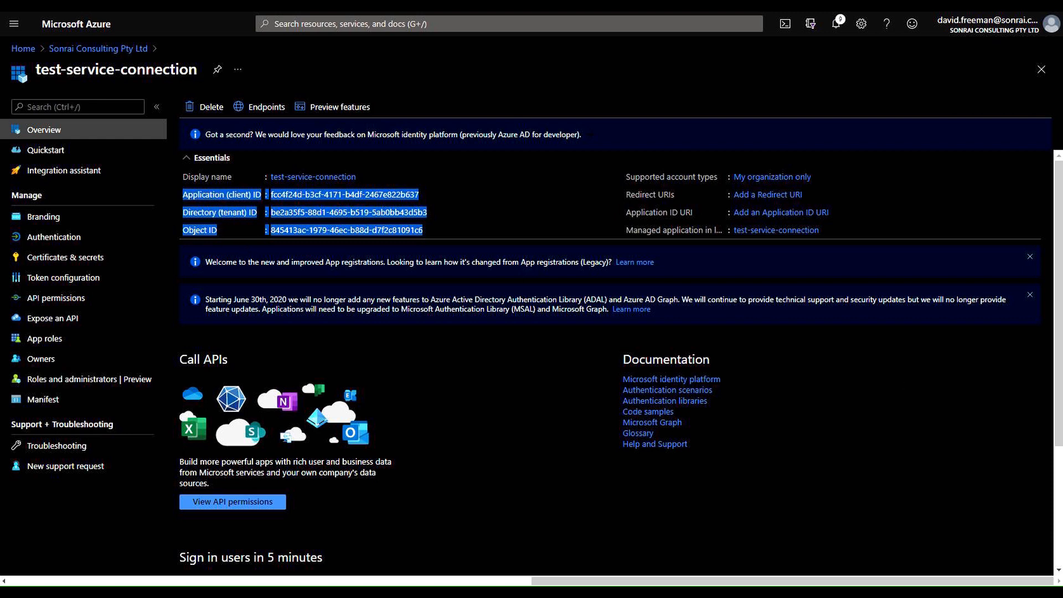
key(alt+Tab)
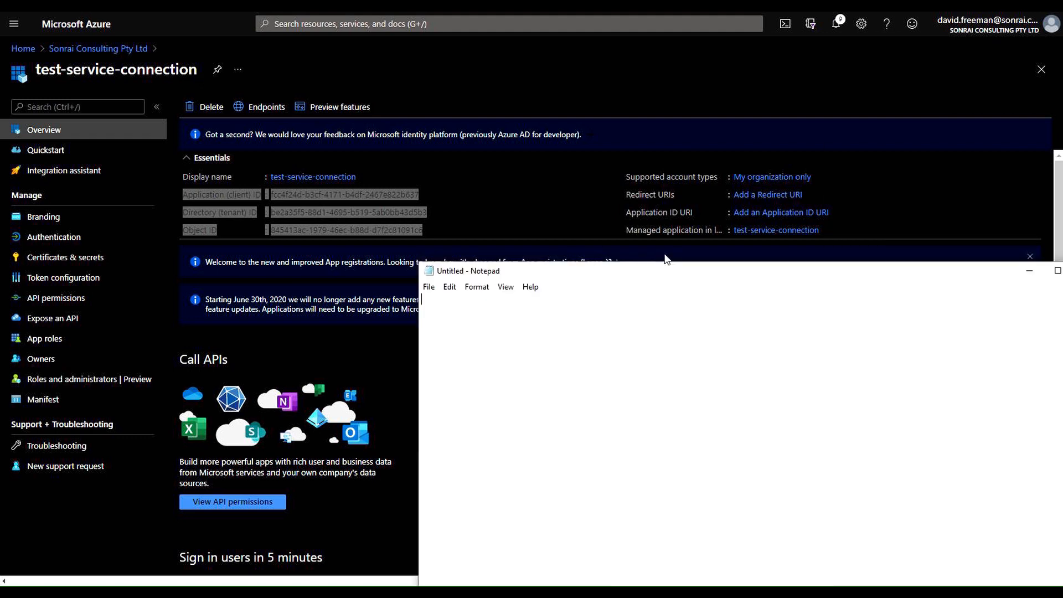
drag(672, 276, 486, 52)
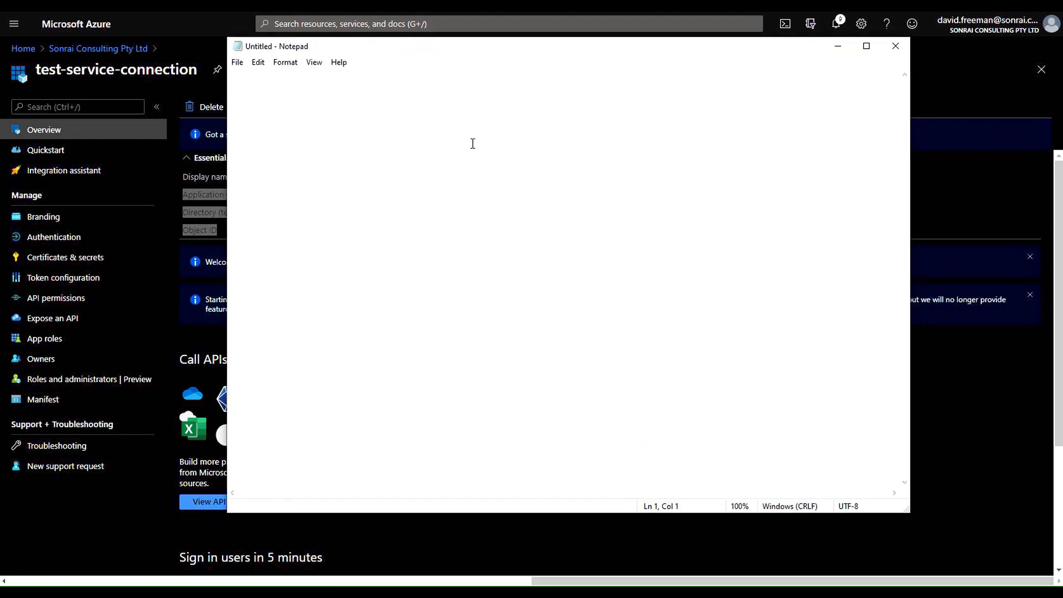
key(ctrl+v)
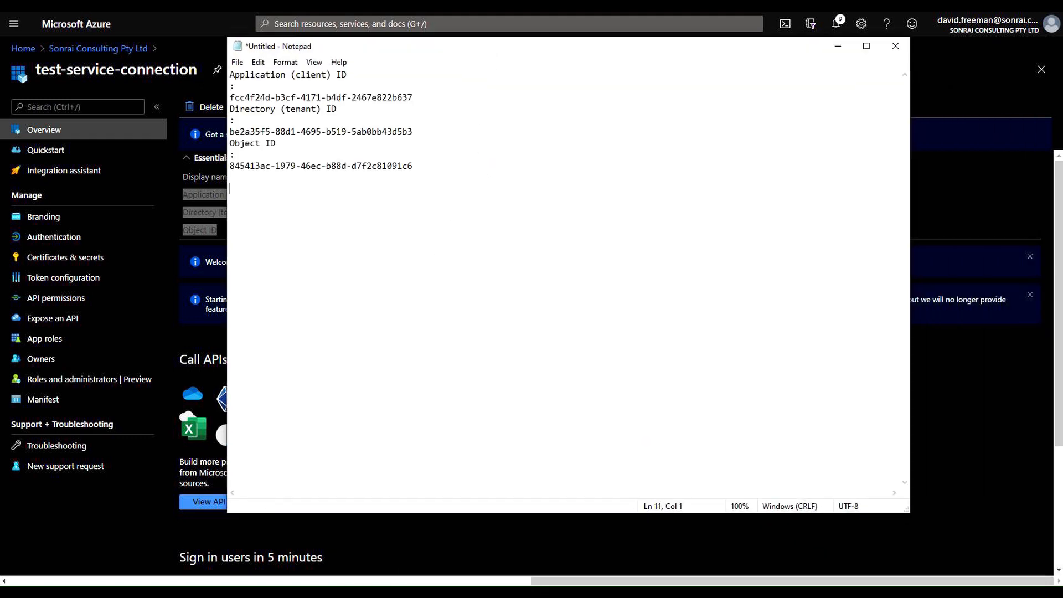
key(alt+Tab)
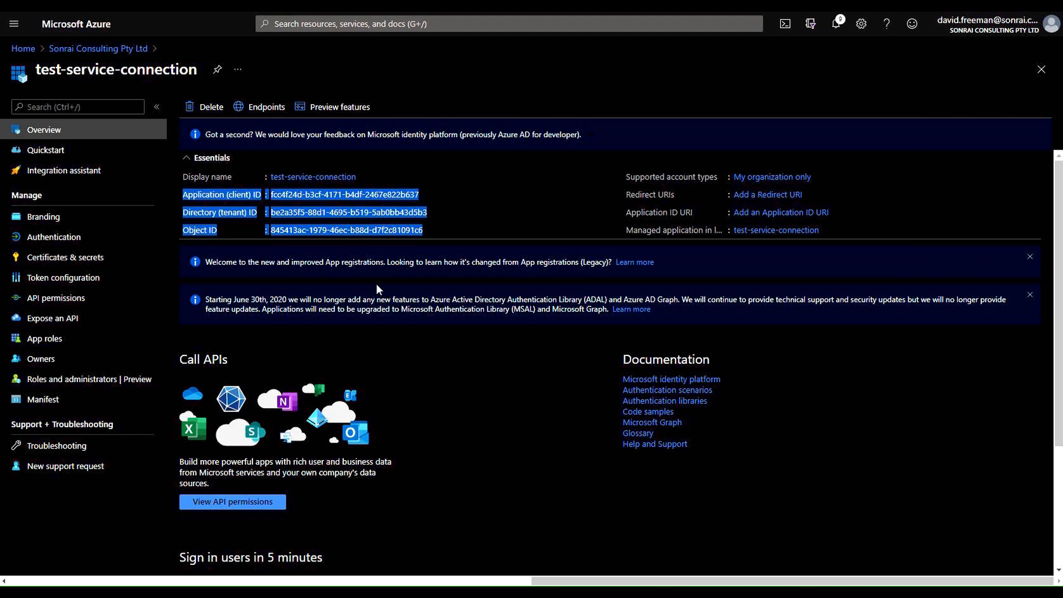
click(514, 373)
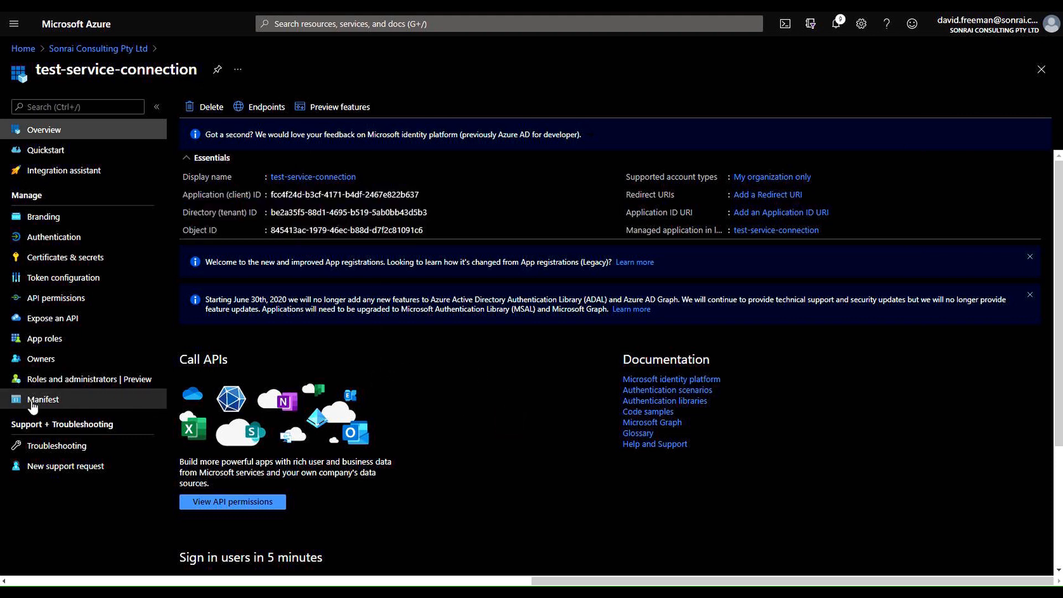
Step: Add a client secret with the description secret-devops to the test-service-connection application, expiring in 1 year
click(49, 258)
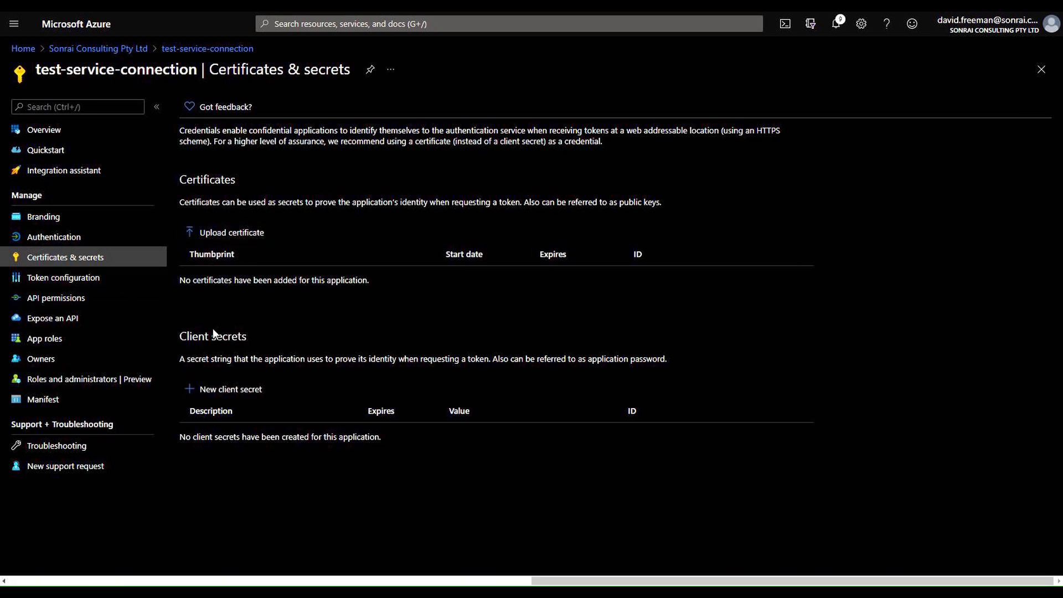
click(220, 388)
text(secret-)
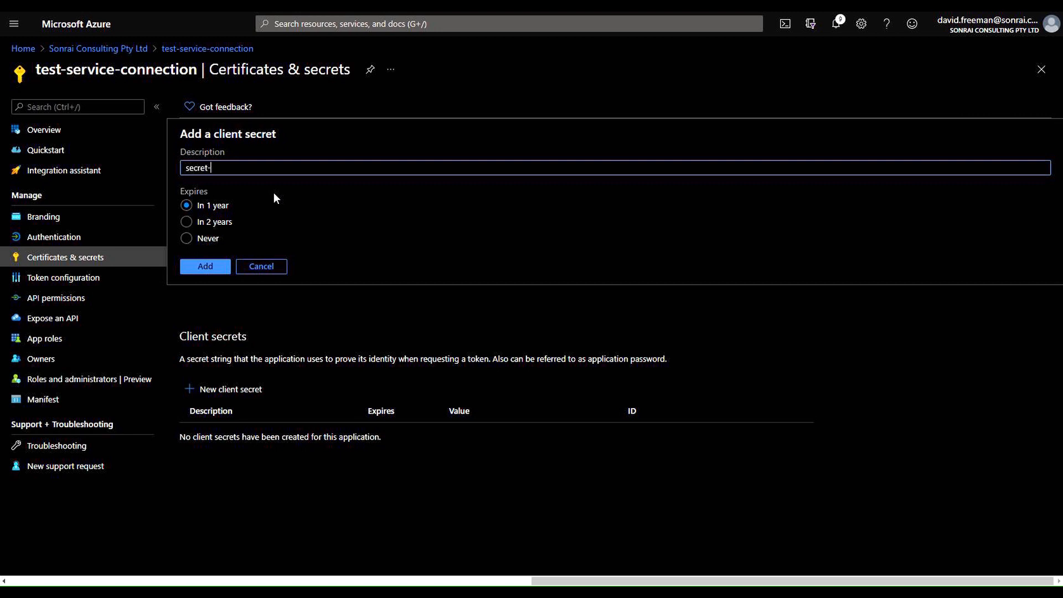
text(devops)
click(195, 268)
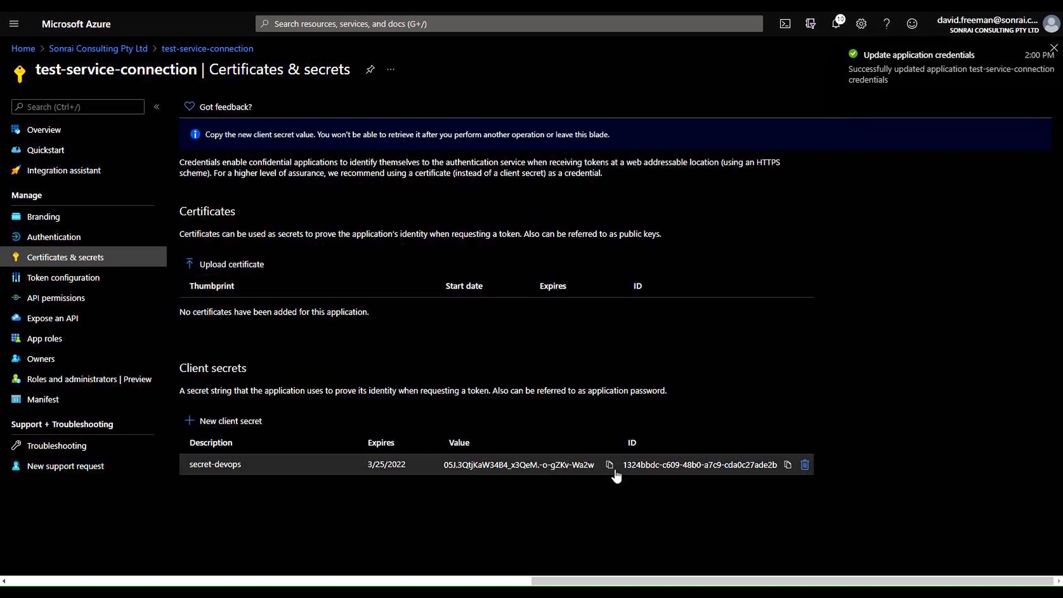
Step: Copy the new client secret's value into the Notepad document below the IDs and label it "Secret:"
click(611, 465)
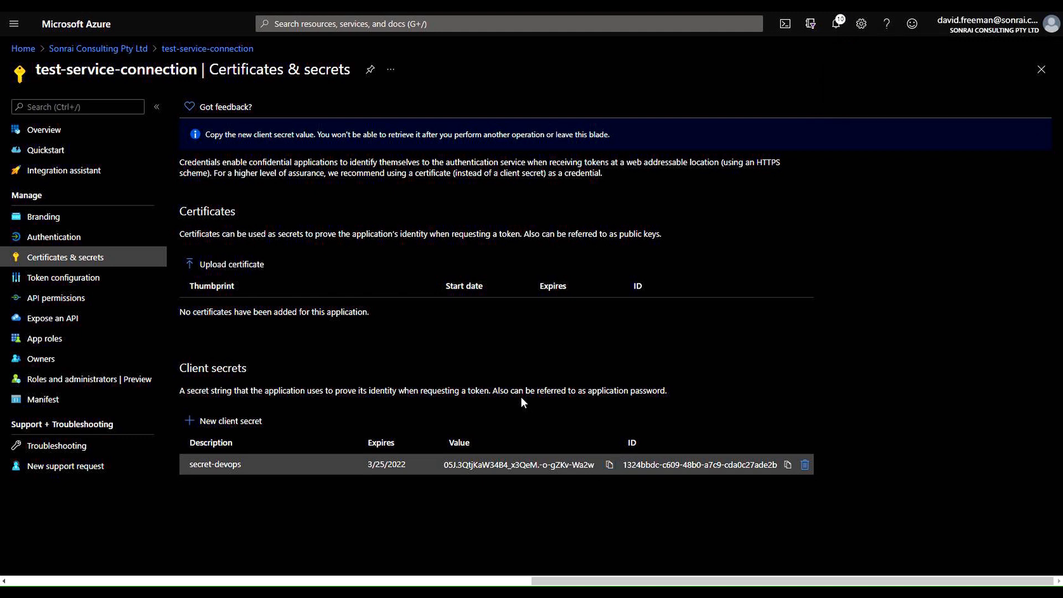
key(alt+Tab)
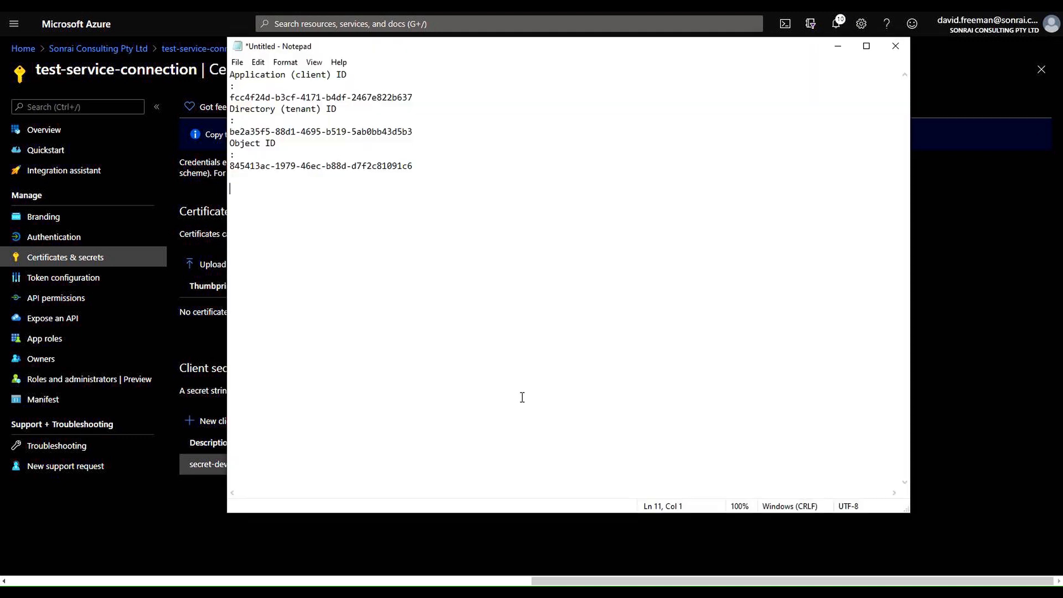
key(ctrl+v)
key(Up)
text(Secret:)
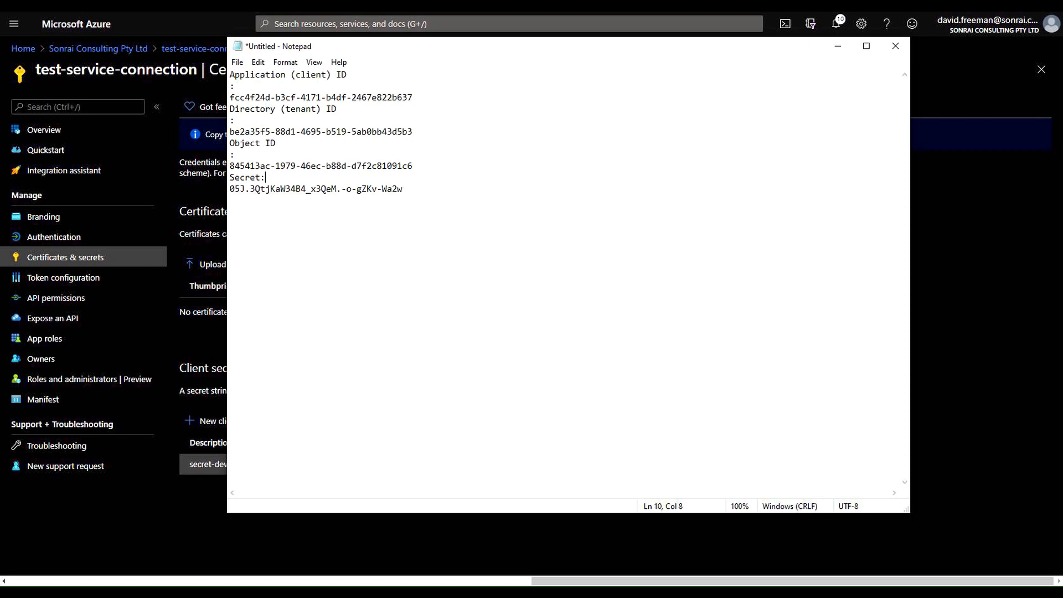
key(alt+Tab)
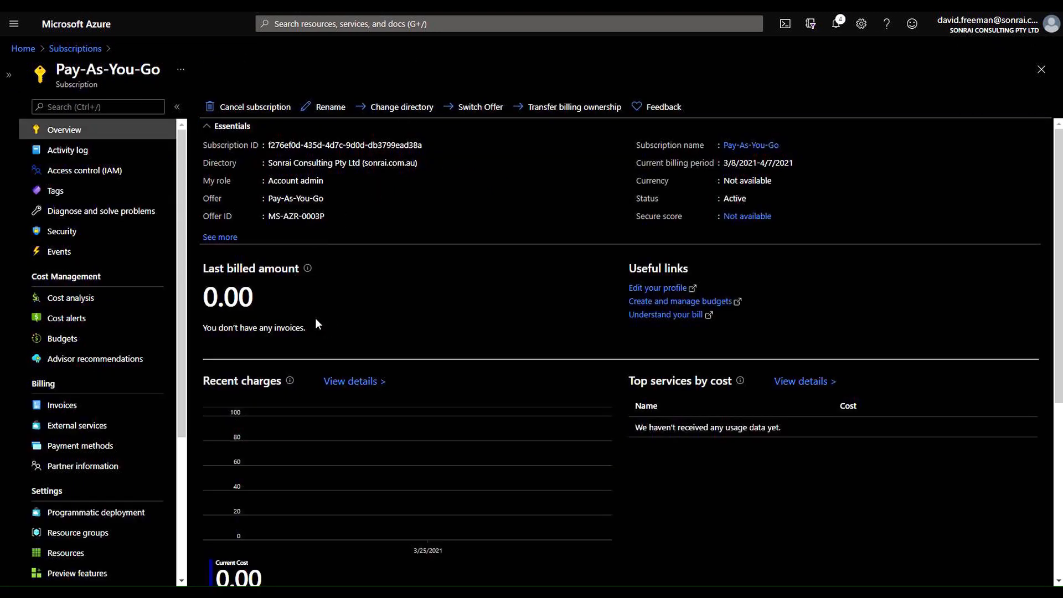
Step: Assign the Owner role on the Pay-As-You-Go subscription to test-service-connection and view the subscription's role assignments
click(62, 172)
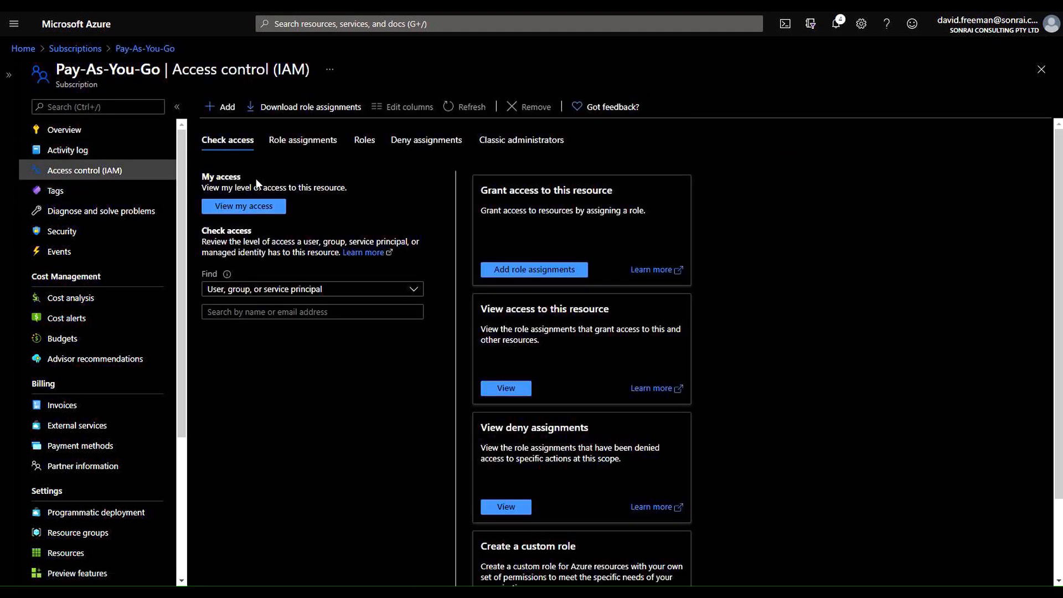
click(220, 111)
click(228, 127)
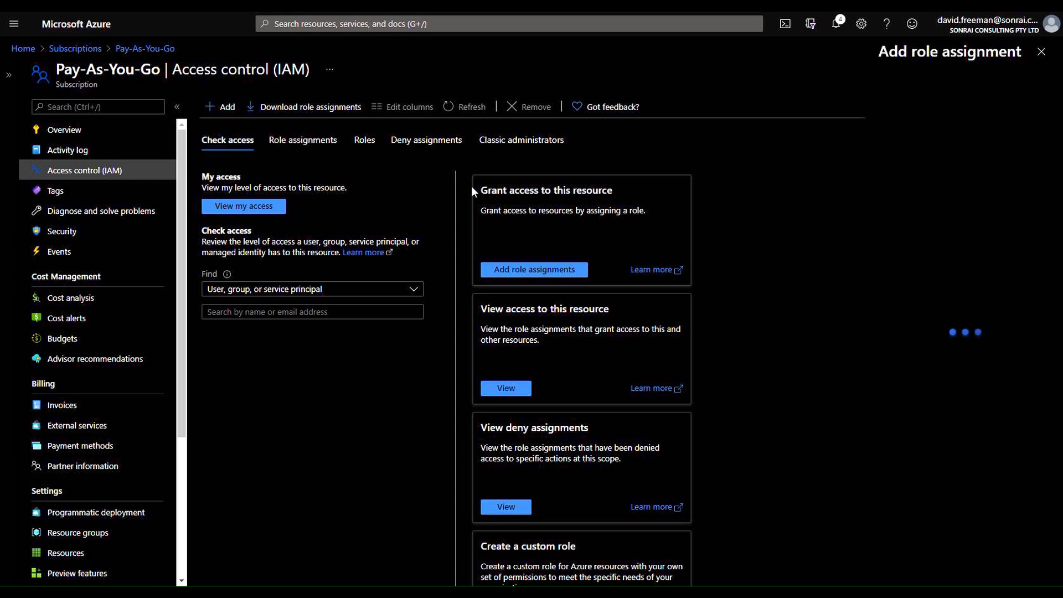
click(842, 103)
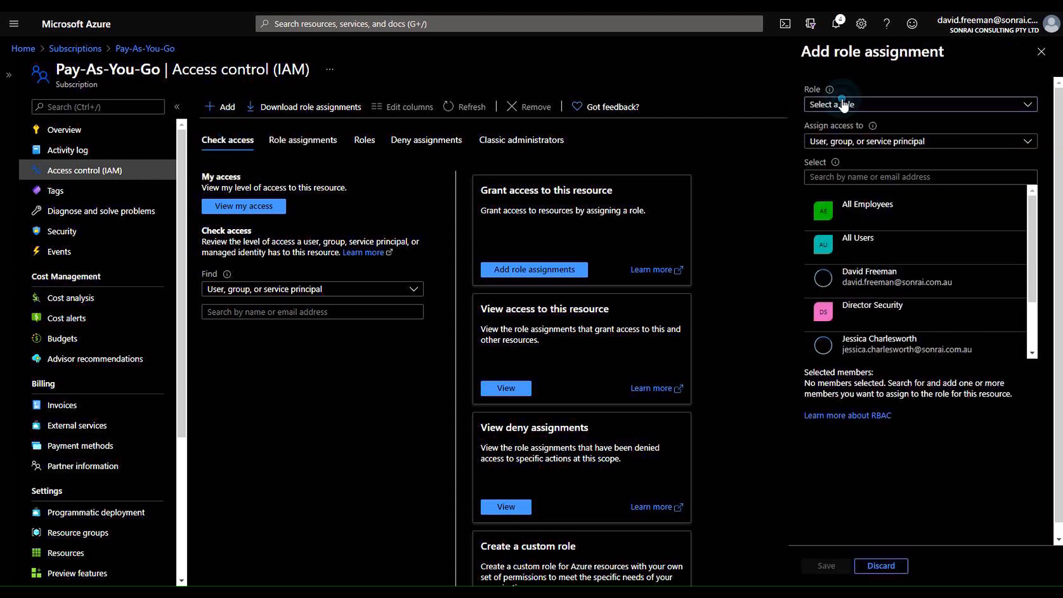
click(796, 150)
click(865, 176)
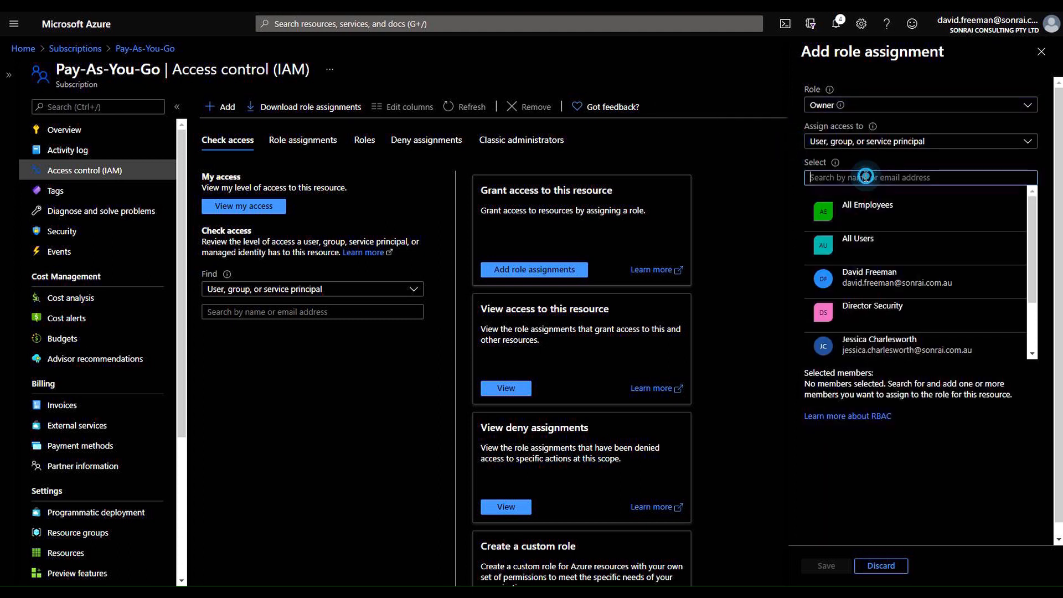
text(test-serv)
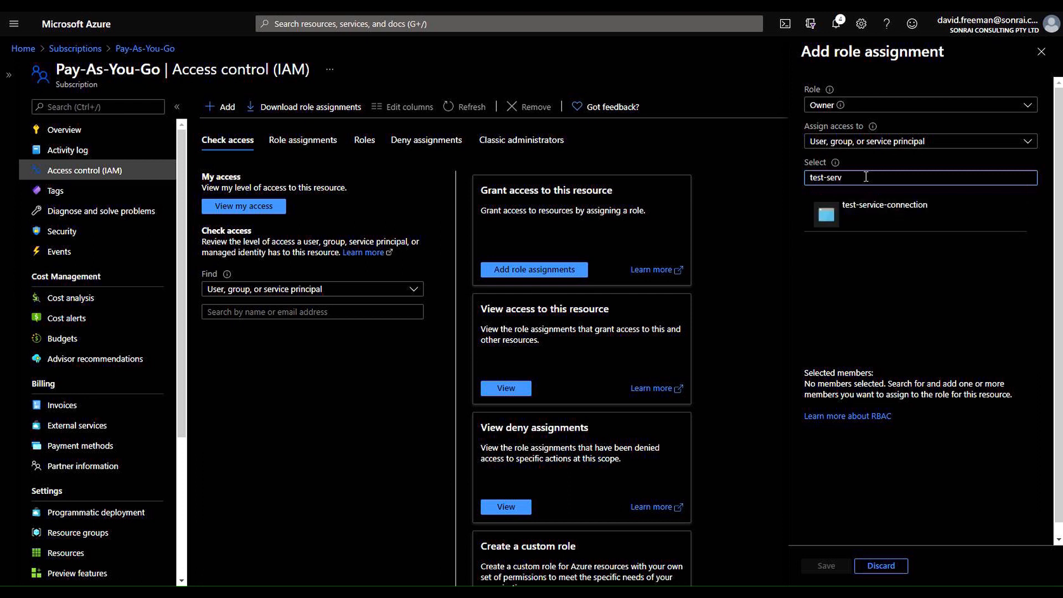
click(855, 220)
click(822, 565)
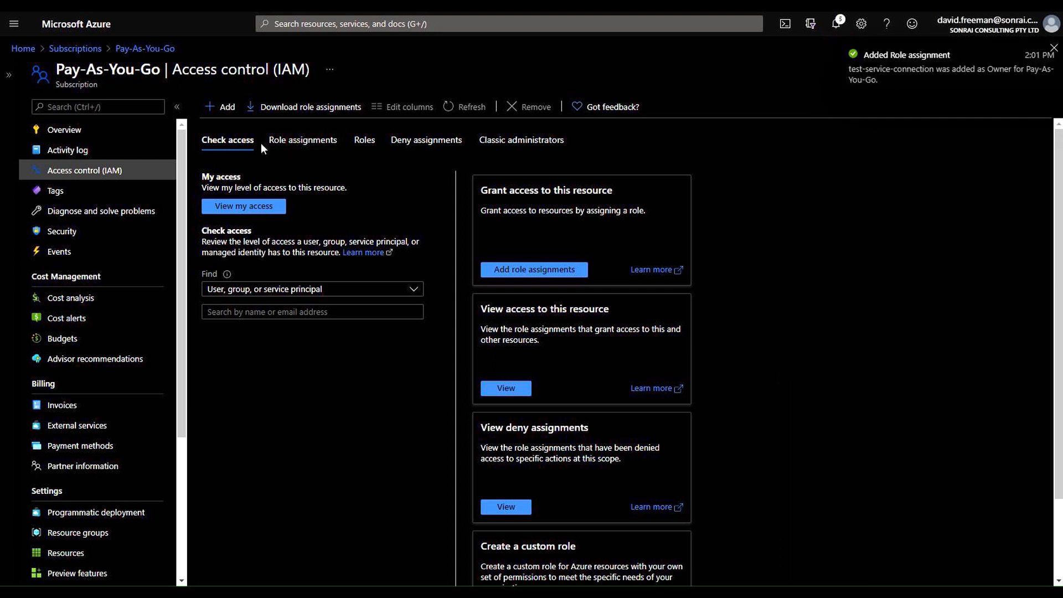
click(301, 147)
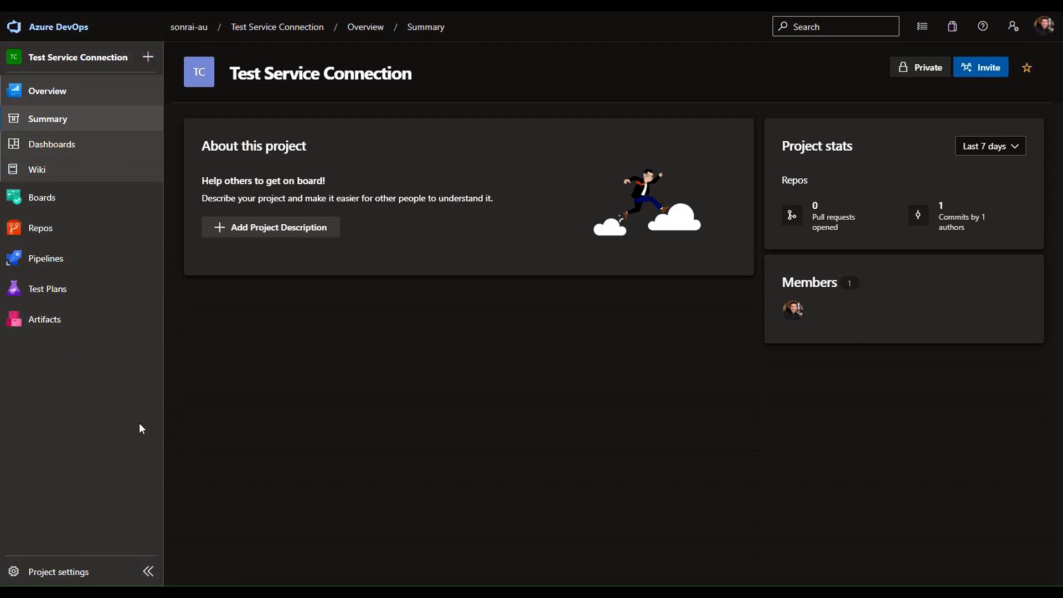
Step: In the Azure DevOps project's settings, start a new Azure Resource Manager service connection using service principal (manual) authentication
click(43, 570)
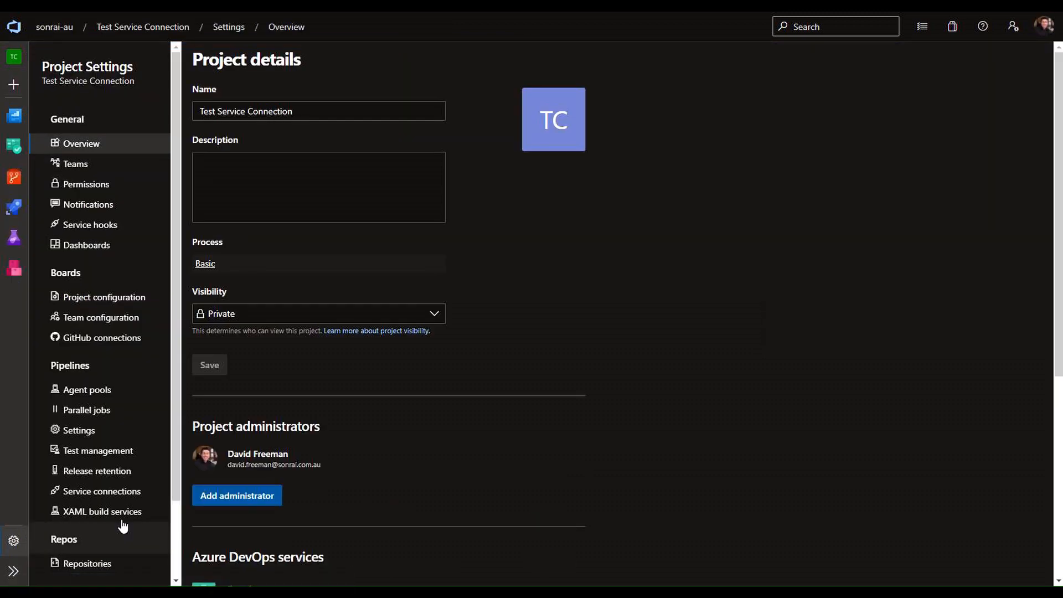
click(97, 494)
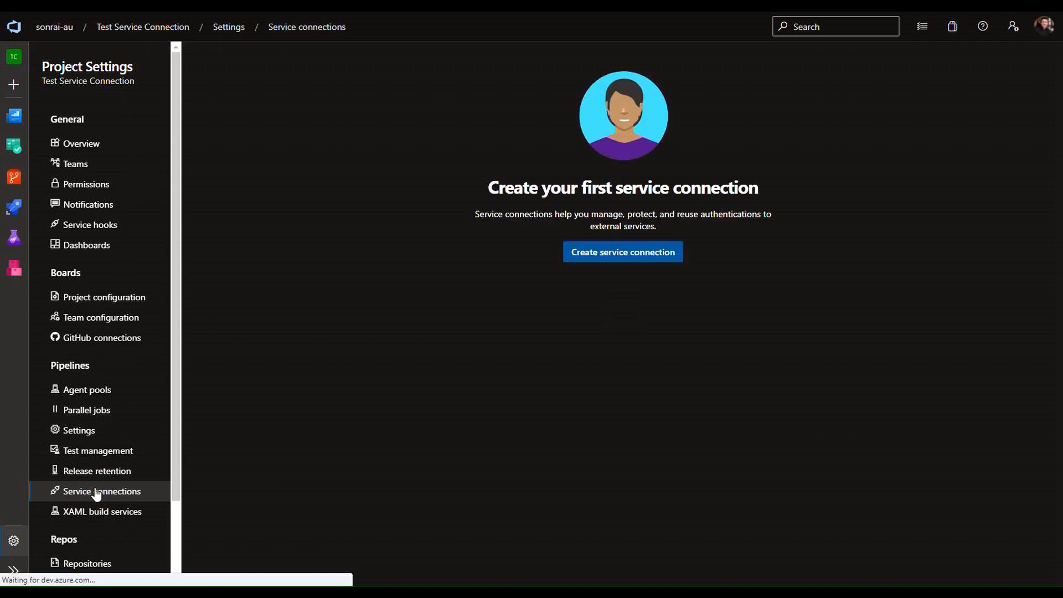
click(626, 253)
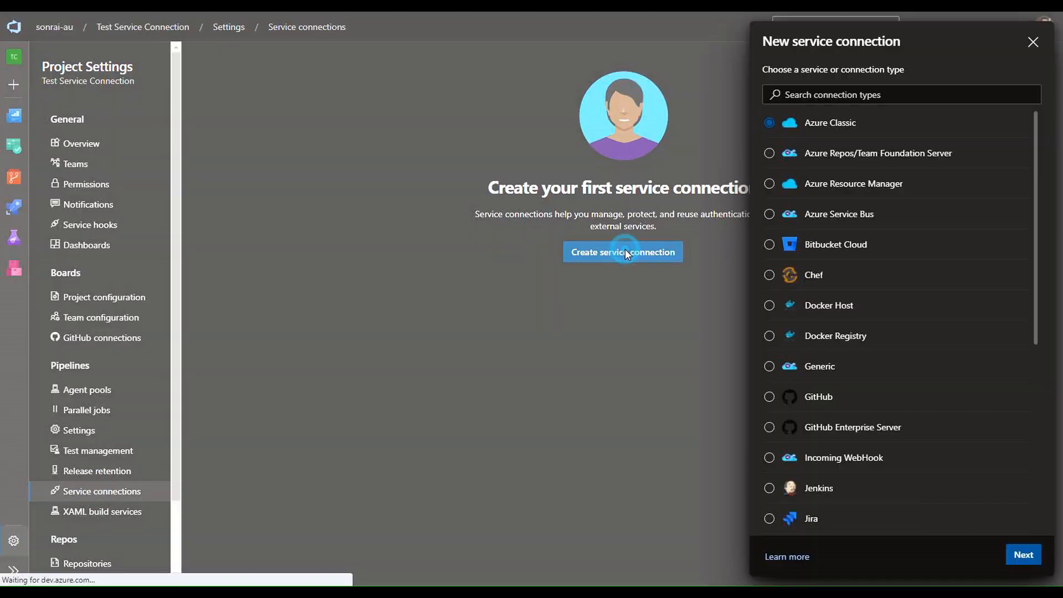
click(770, 184)
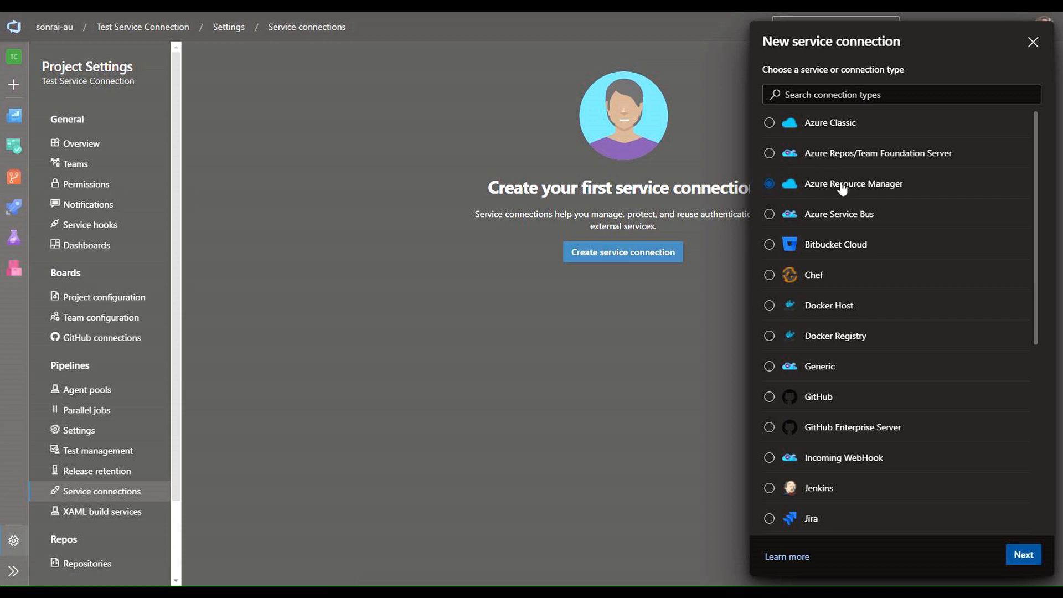
click(1023, 554)
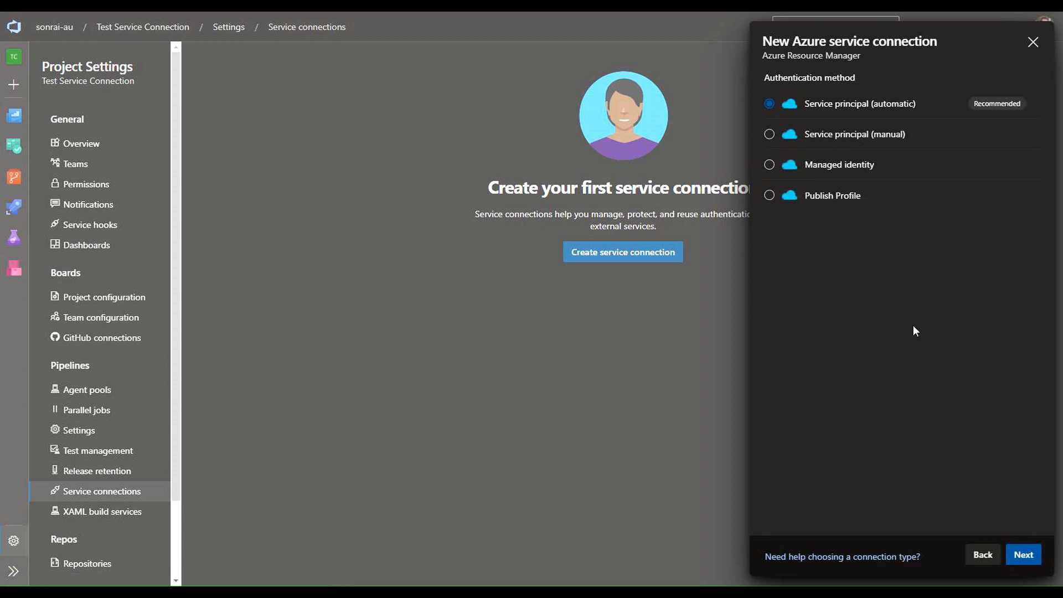
click(769, 134)
click(1024, 555)
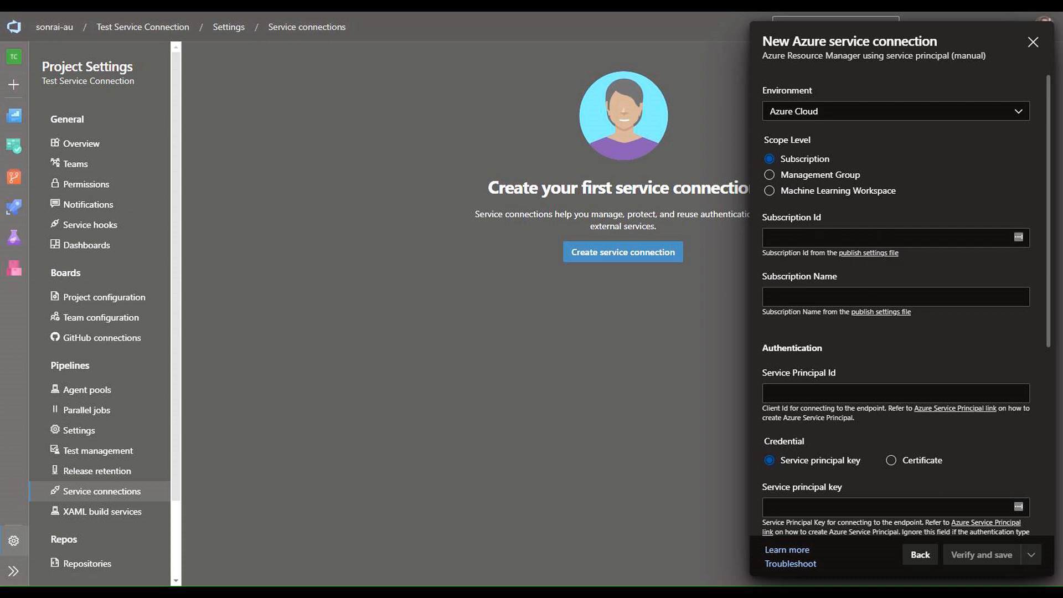
Step: Copy the subscription ID from the Azure subscription overview into the service connection's Subscription Id field
click(343, 4)
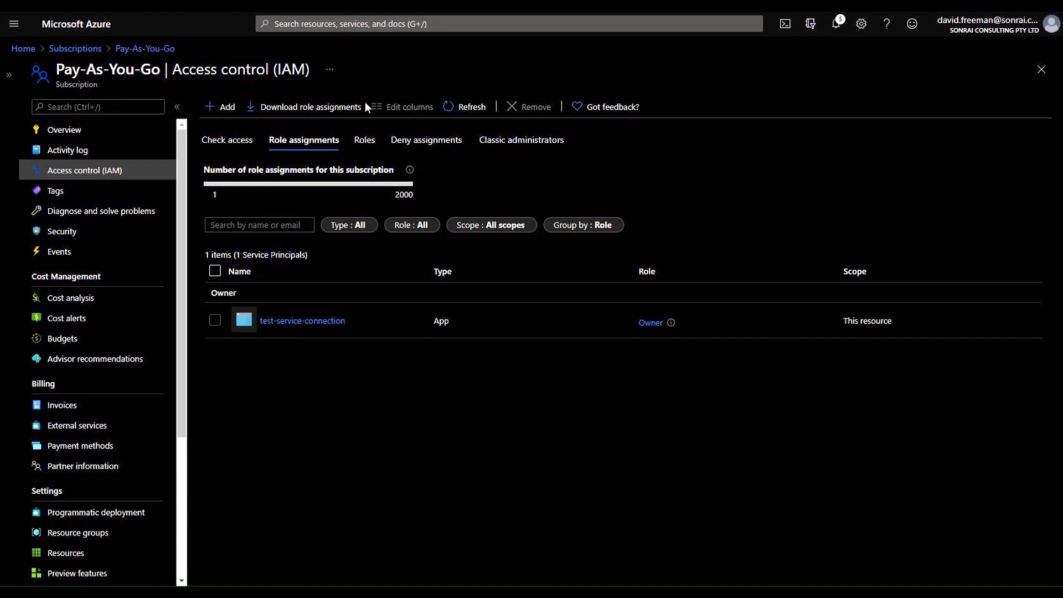
click(64, 136)
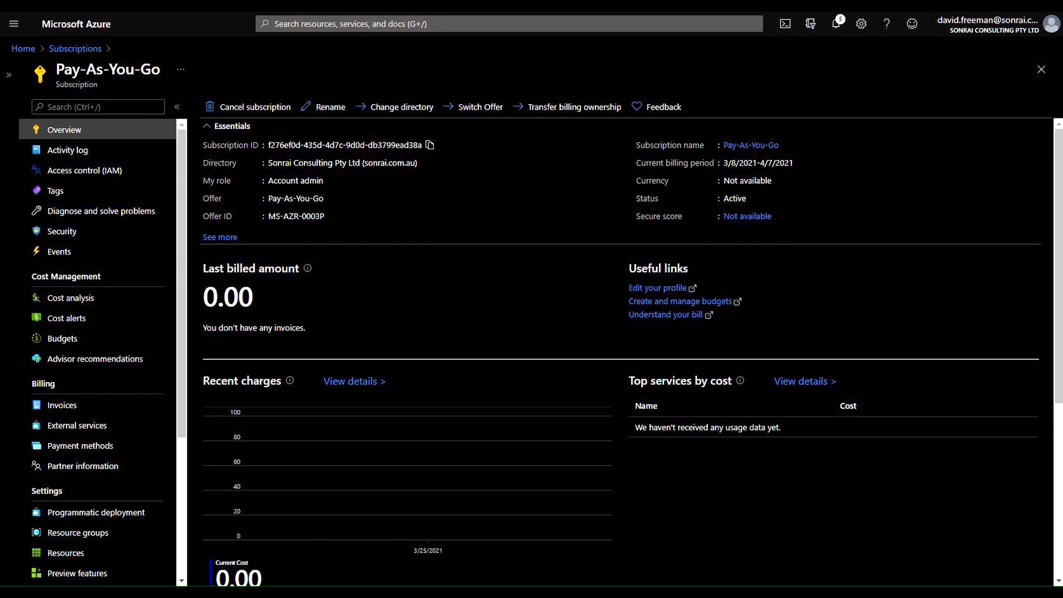
key(ctrl+Tab)
click(831, 237)
text(f276ef0d-435d-4d7c-9d0d-db3799ead38a)
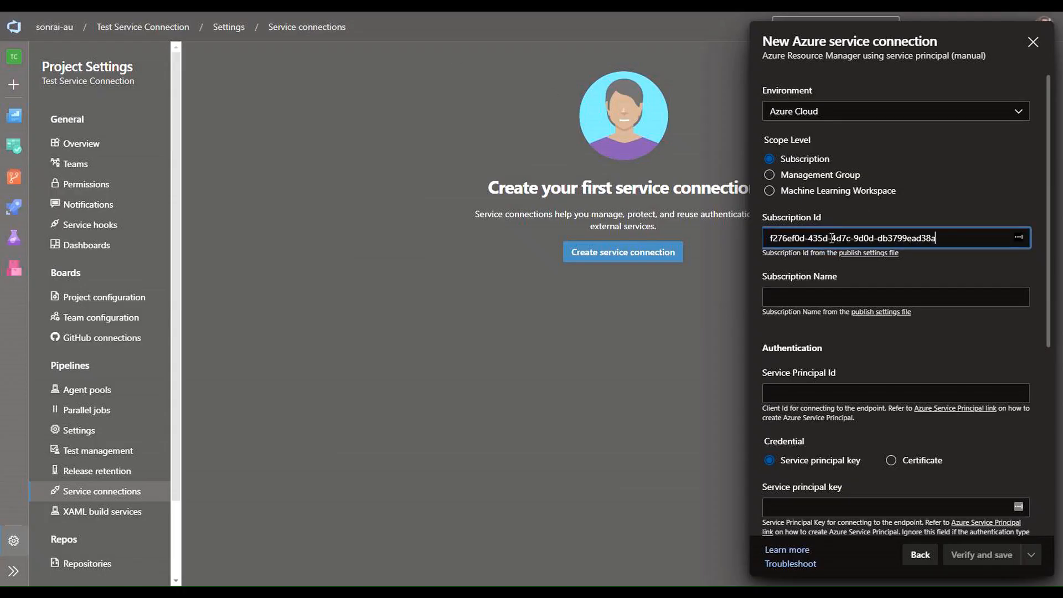
Step: Copy the subscription name from the Azure portal and set the service connection's Subscription Name to Pay-As-You-Go
click(802, 300)
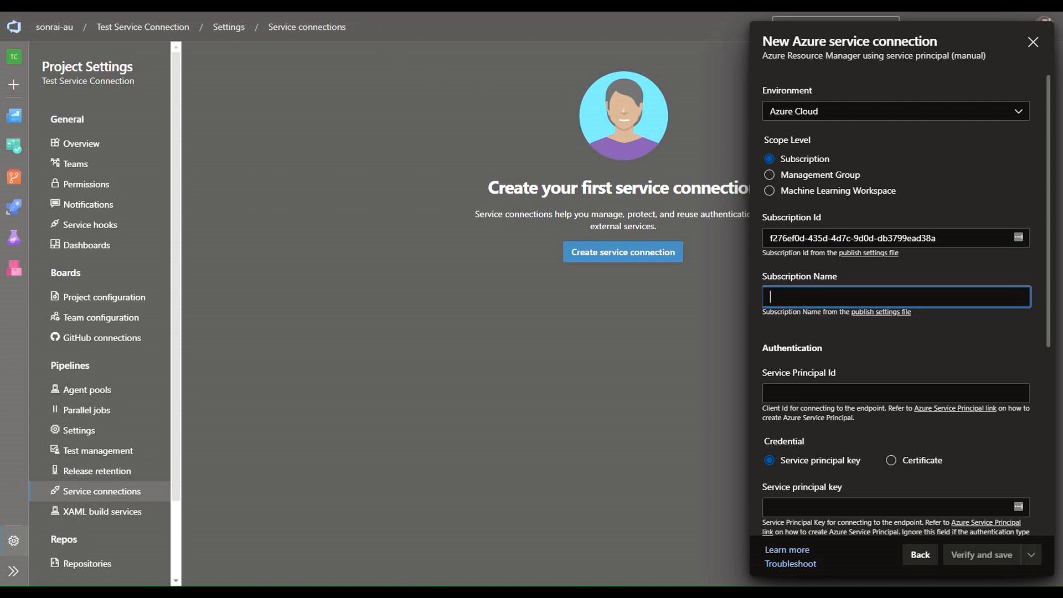
key(ctrl+Tab)
click(181, 69)
click(200, 92)
key(ctrl+shift+Tab)
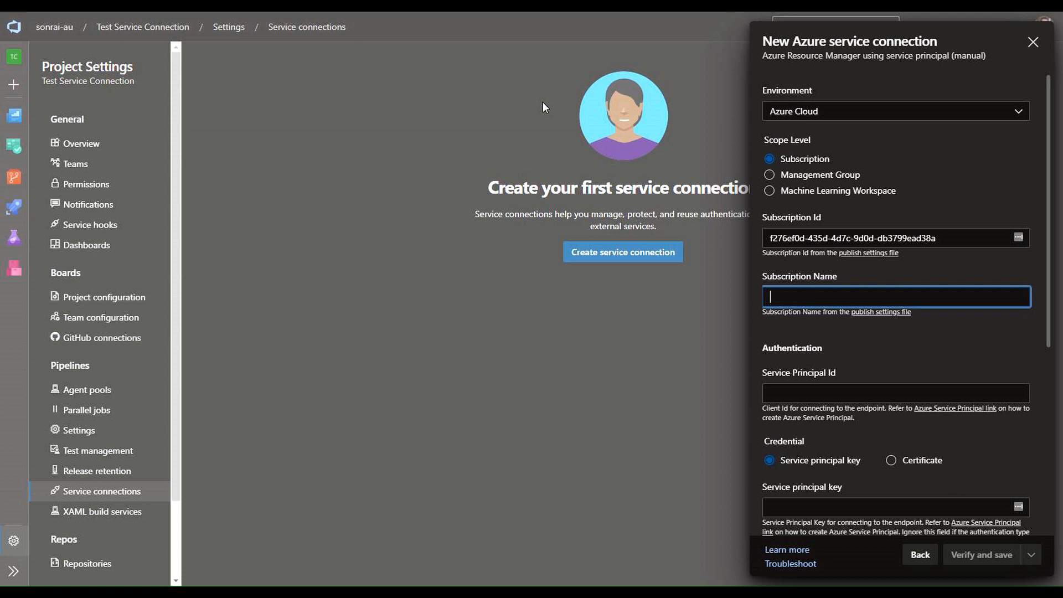
text(Pay-As-You-Go)
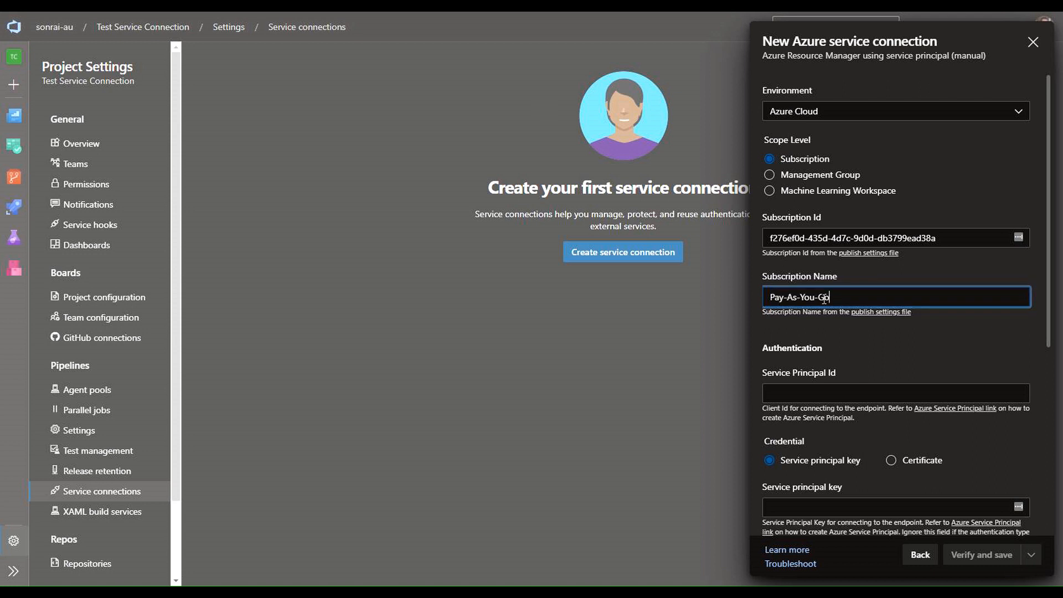
Step: Copy the application (client) ID from the Notepad notes into the service connection's Service Principal Id field
click(825, 389)
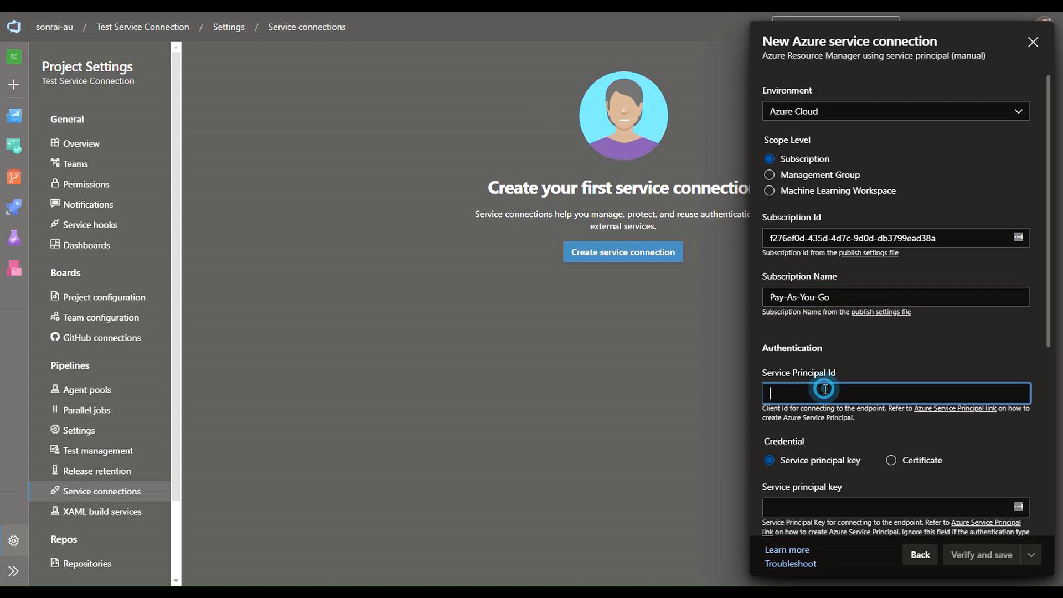
scroll(862, 343, down, 1)
scroll(862, 347, down, 2)
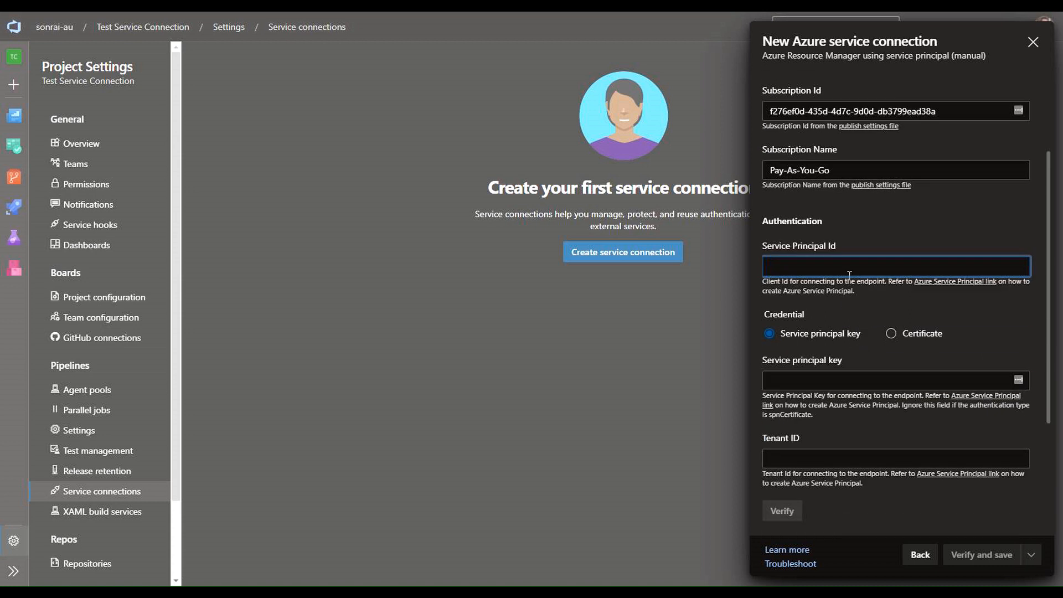
key(alt+Tab)
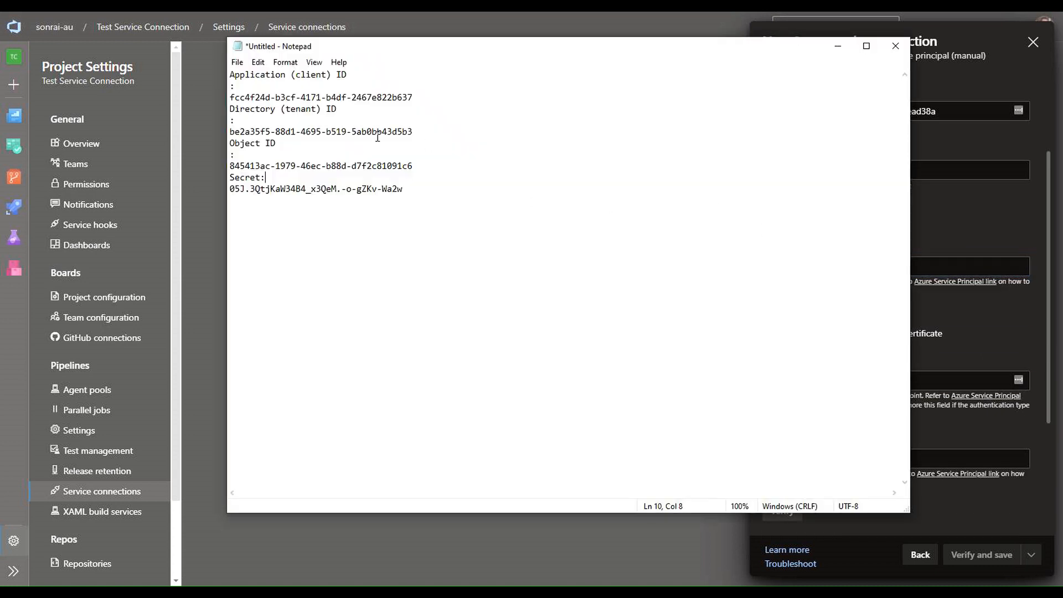
drag(414, 97, 230, 97)
key(ctrl+c)
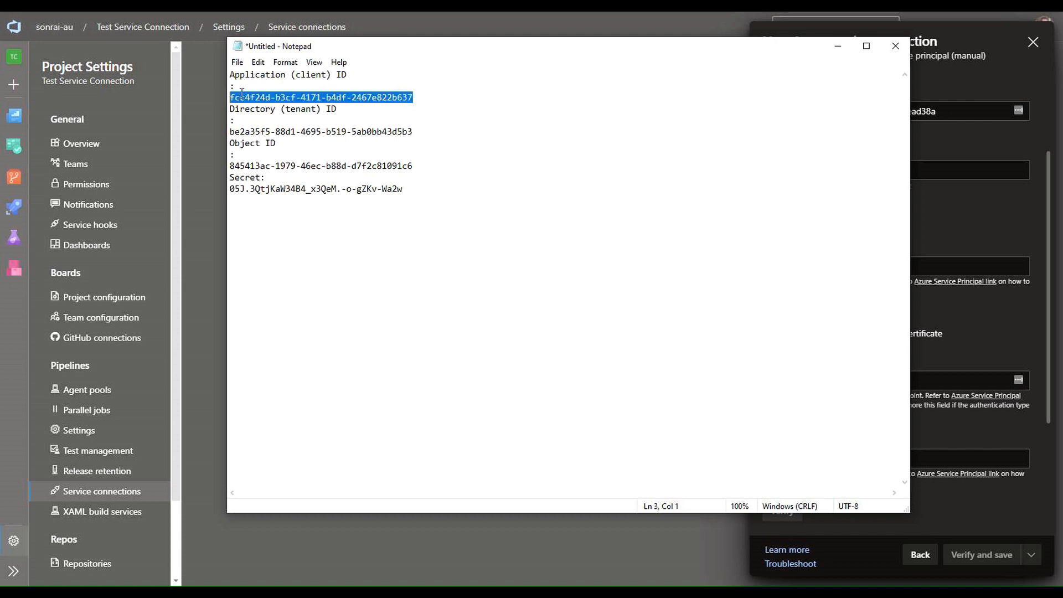
key(alt+Tab)
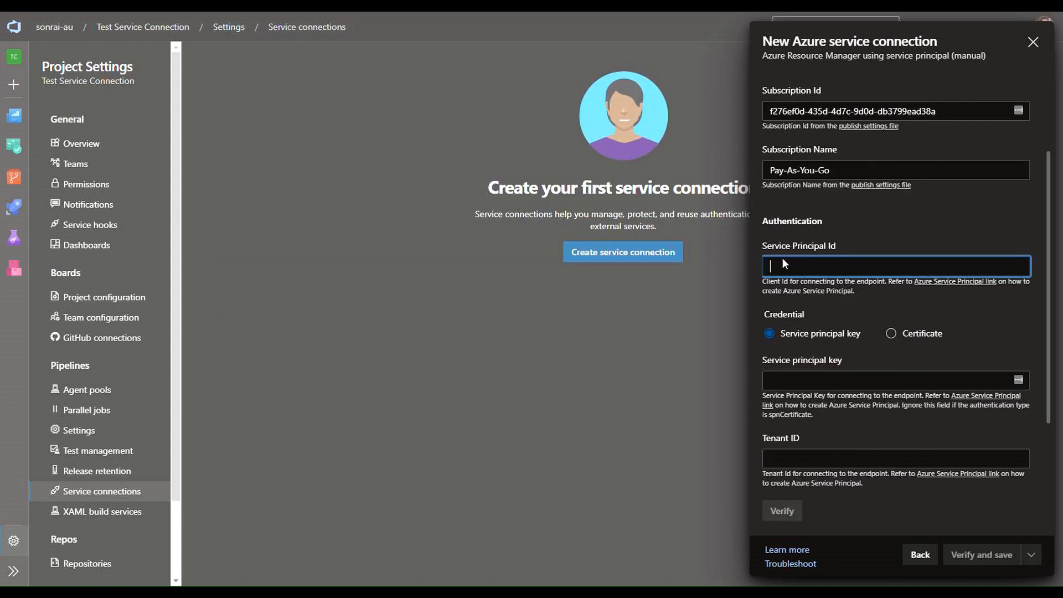
key(ctrl+v)
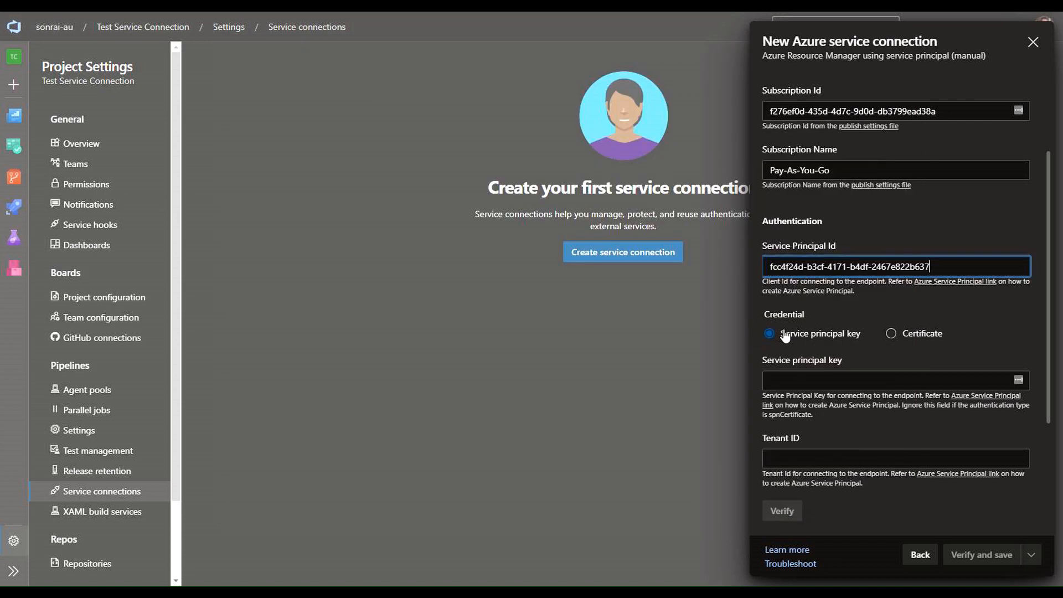
Step: Copy the client secret from the Notepad notes into the service connection's Service principal key field
click(812, 381)
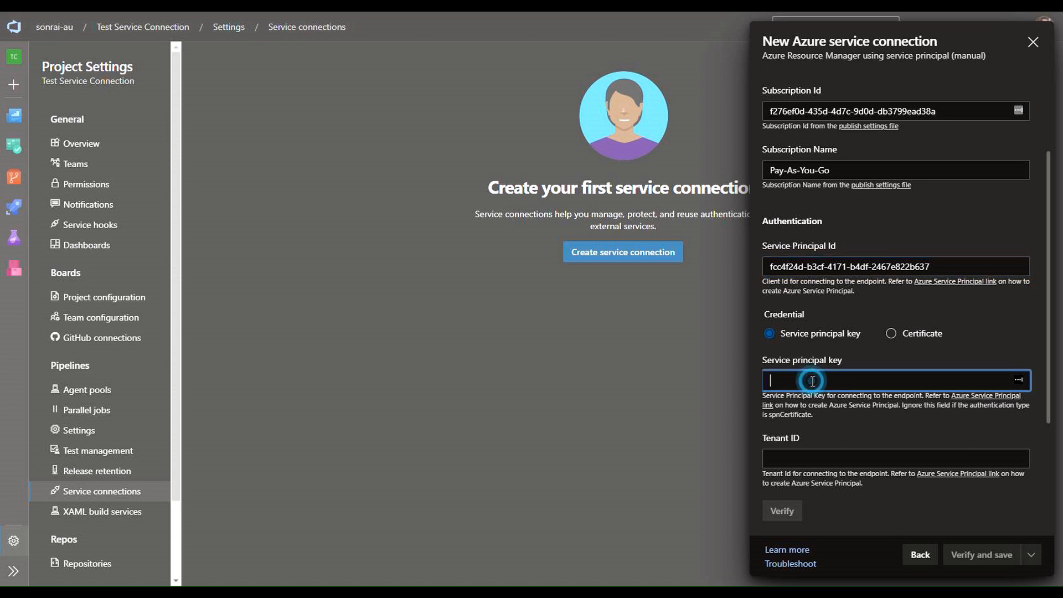
click(544, 358)
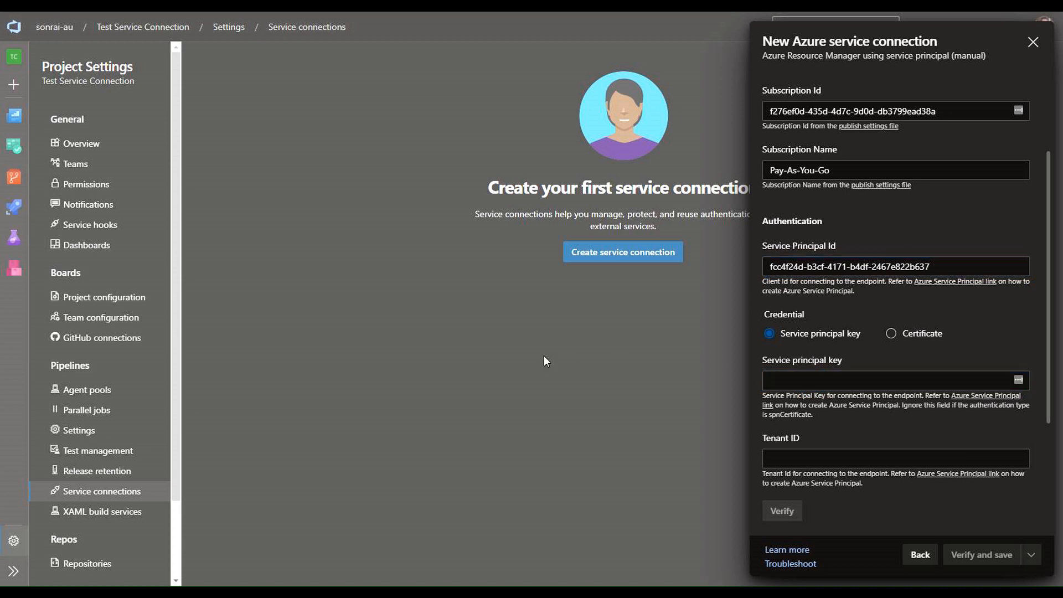
key(alt+Tab)
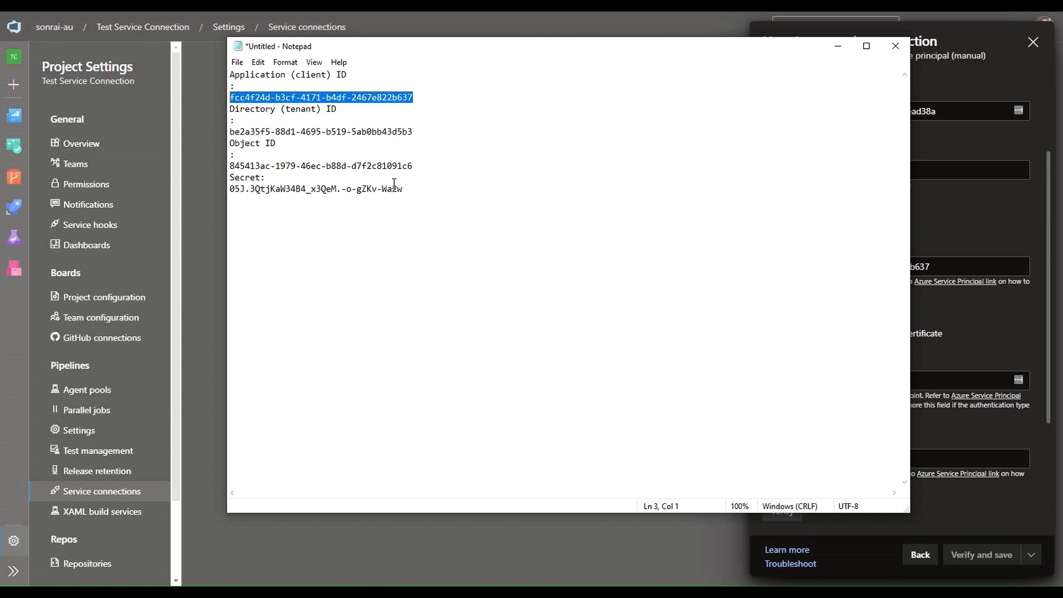
drag(408, 189, 213, 197)
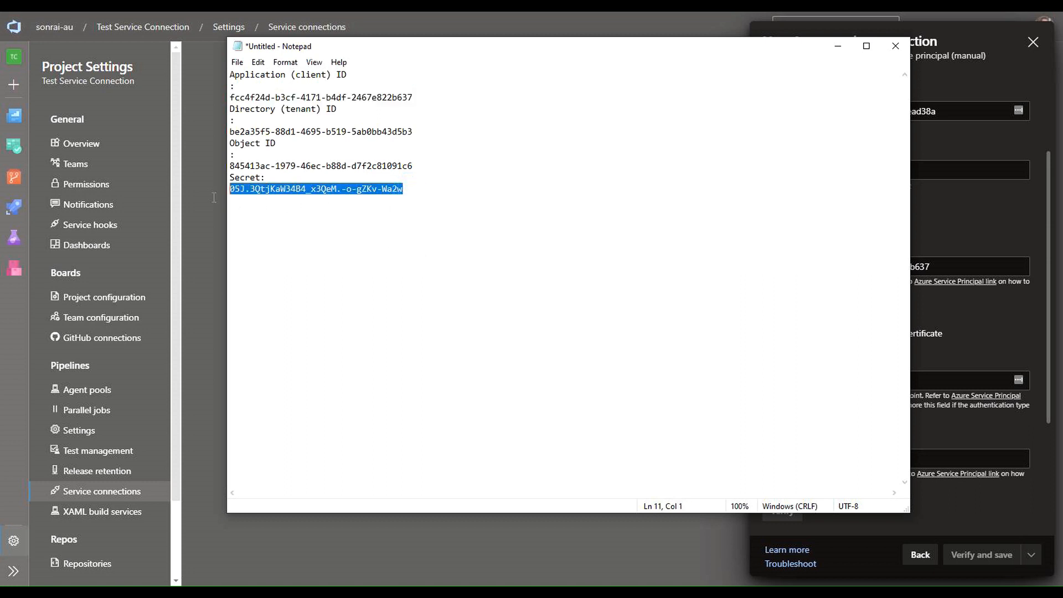
key(alt+Tab)
key(ctrl+v)
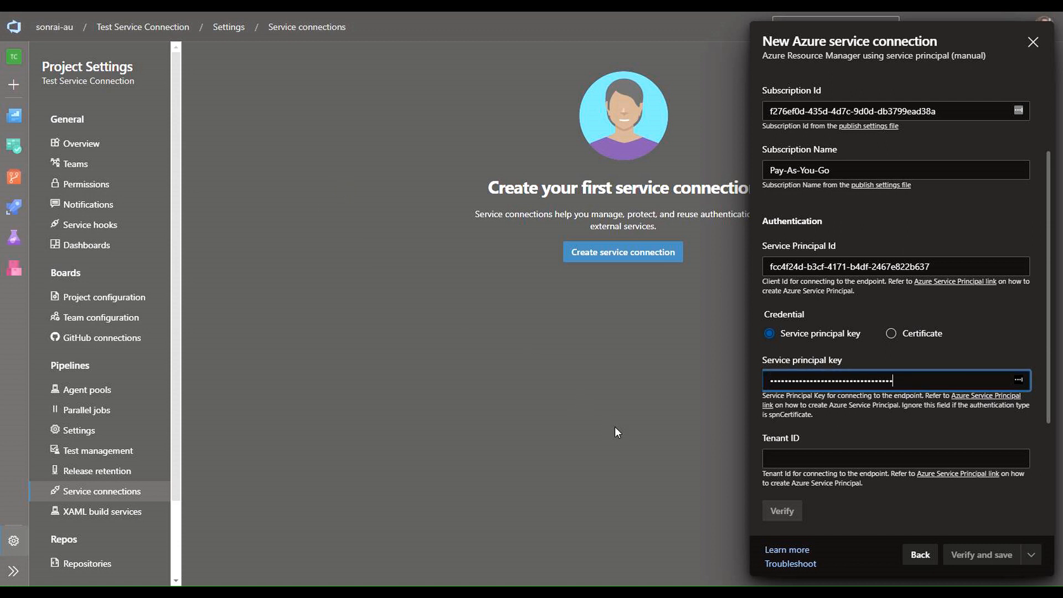
Step: Copy the directory (tenant) ID from the Notepad notes into the Tenant ID field and verify the connection details
click(810, 457)
key(alt+Tab)
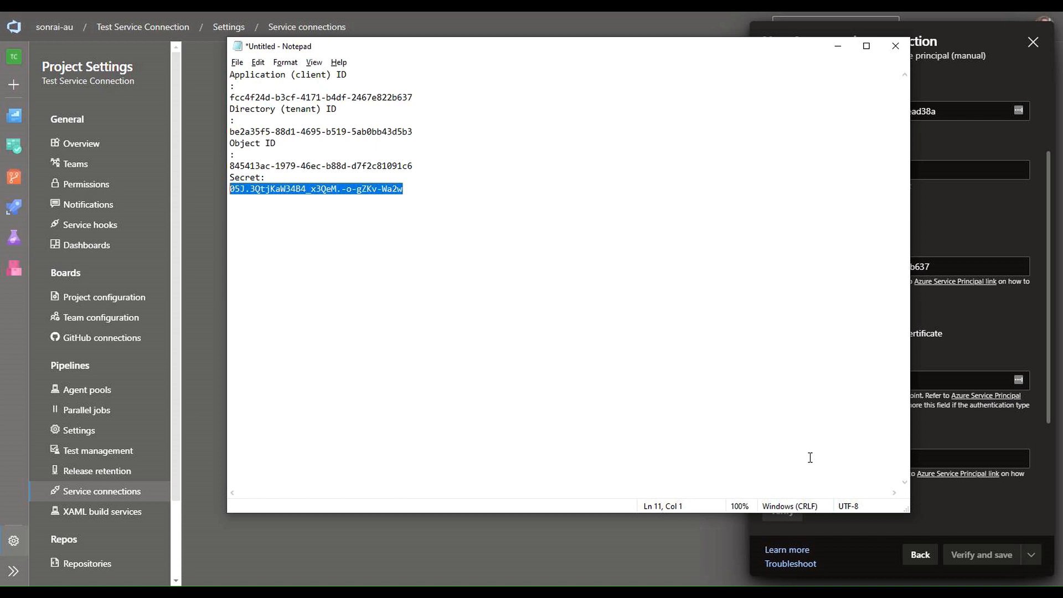
drag(448, 133, 200, 135)
key(ctrl+c)
key(alt+Tab)
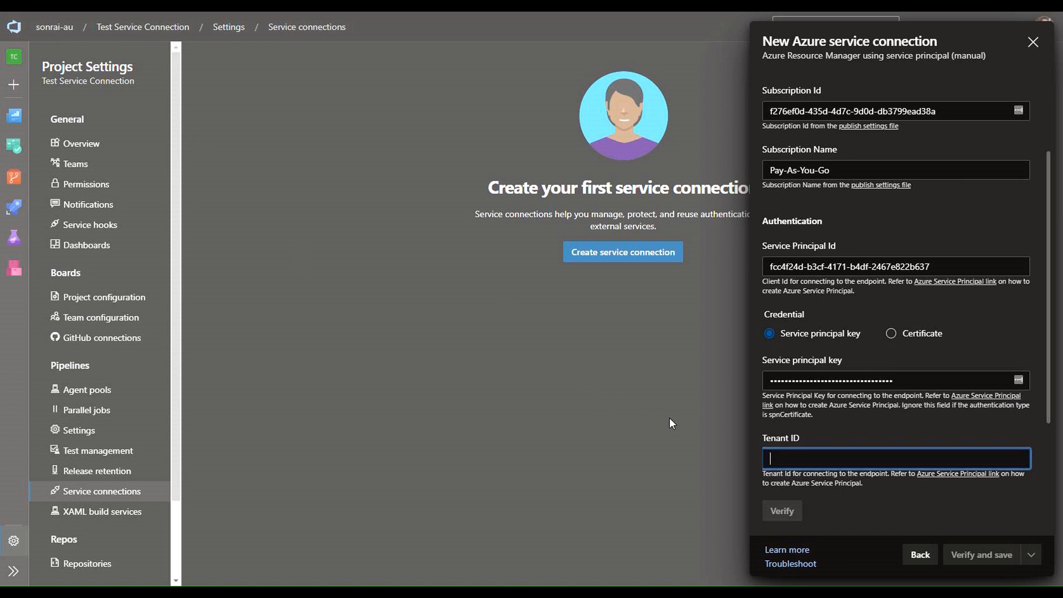
key(ctrl+v)
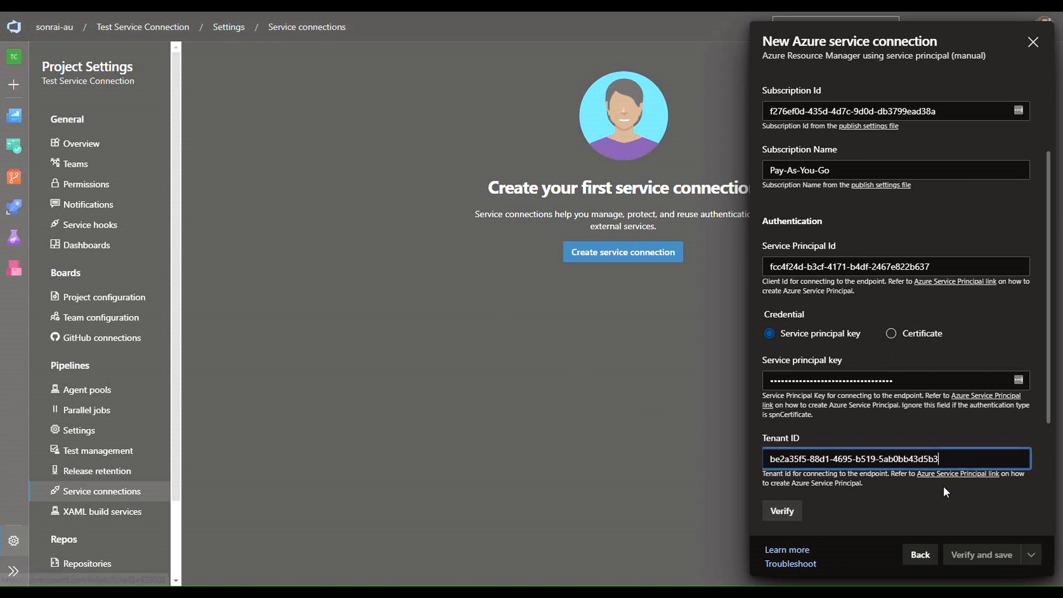
scroll(944, 486, down, 3)
scroll(944, 486, down, 1)
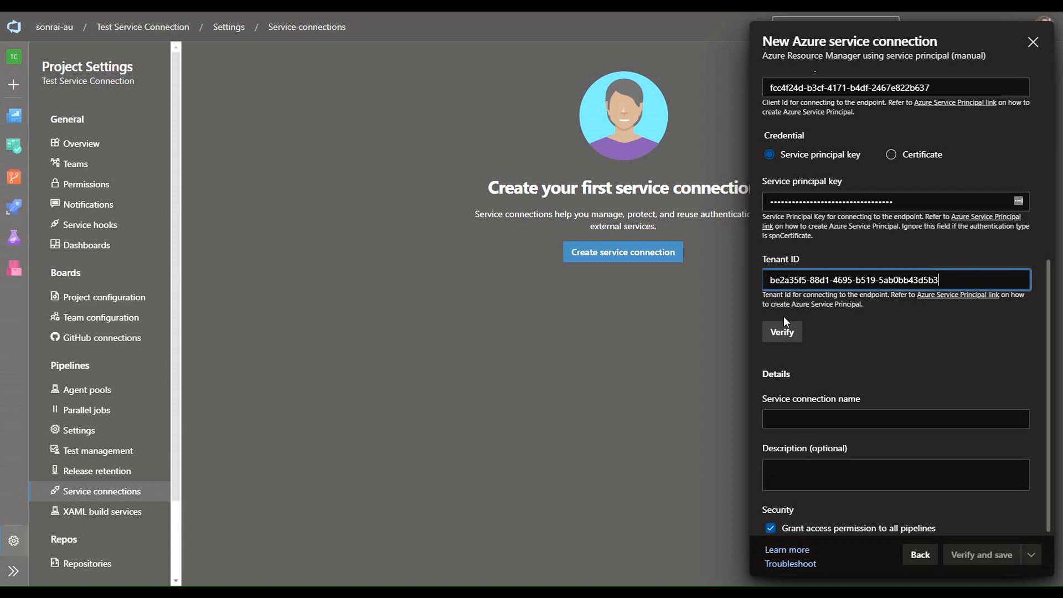
click(786, 330)
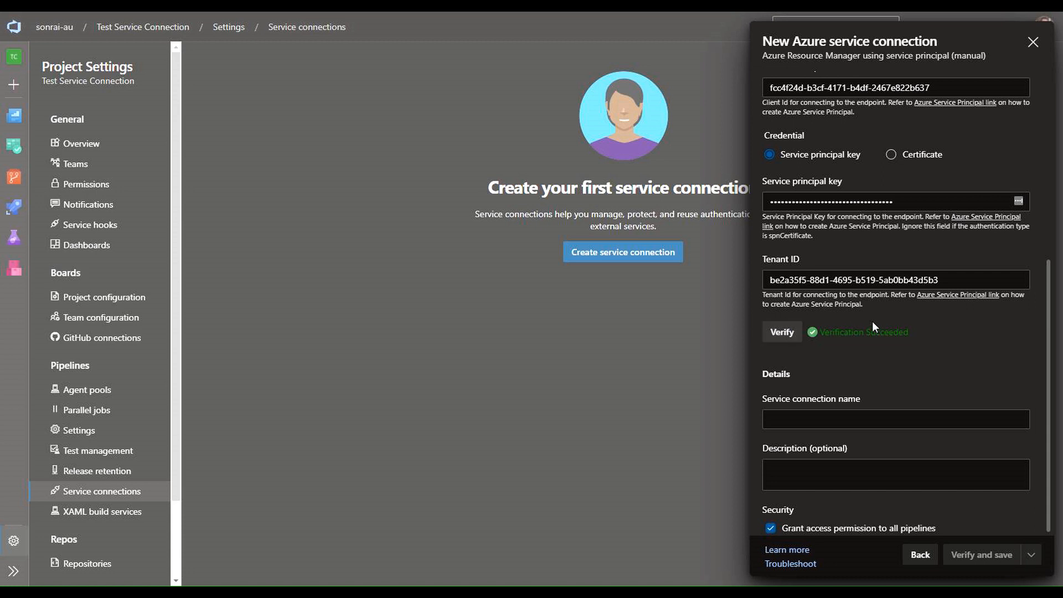
Step: Name the service connection Test Service Connection, verify and save it, and decline storing the credentials in LastPass
click(841, 418)
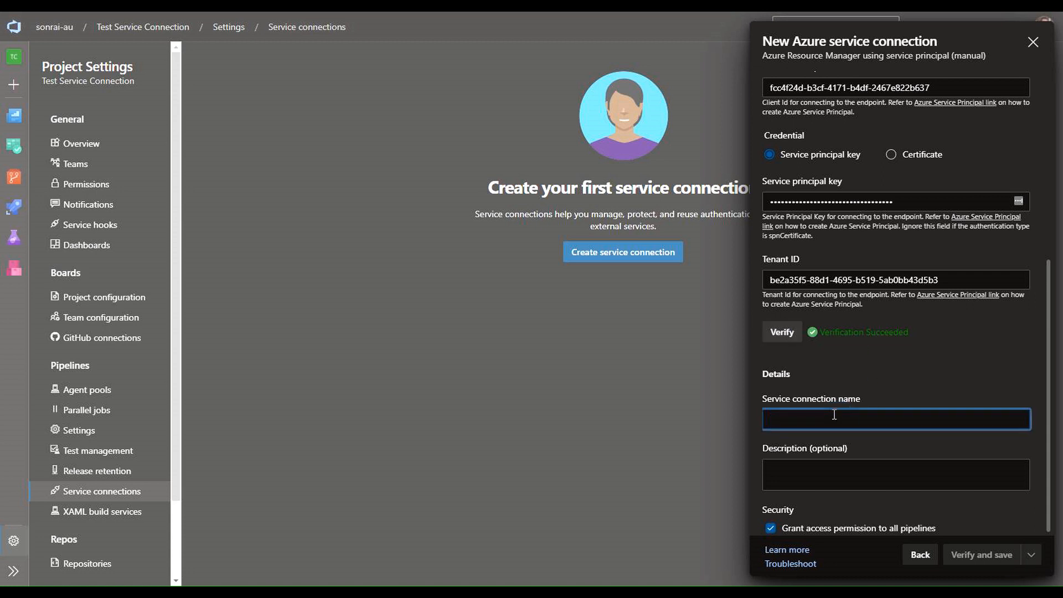
text(Test)
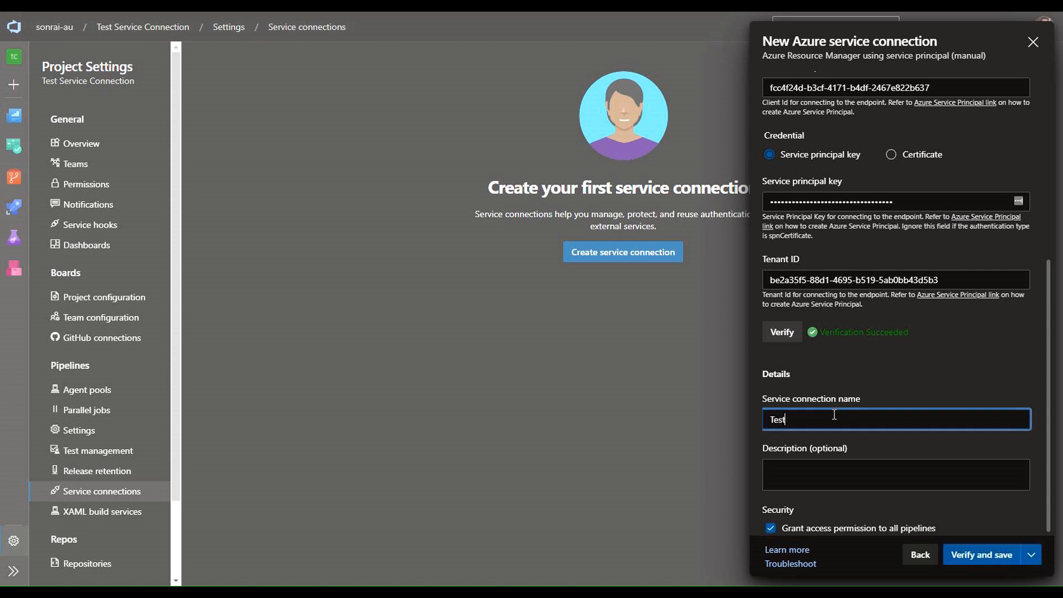
text( Service Co)
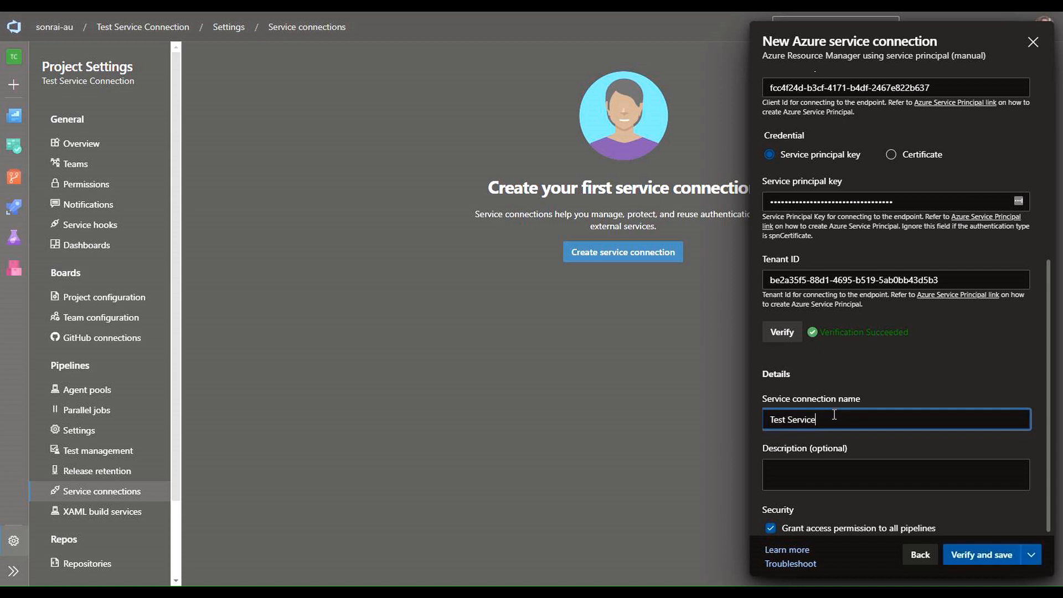
text(nnection)
click(969, 556)
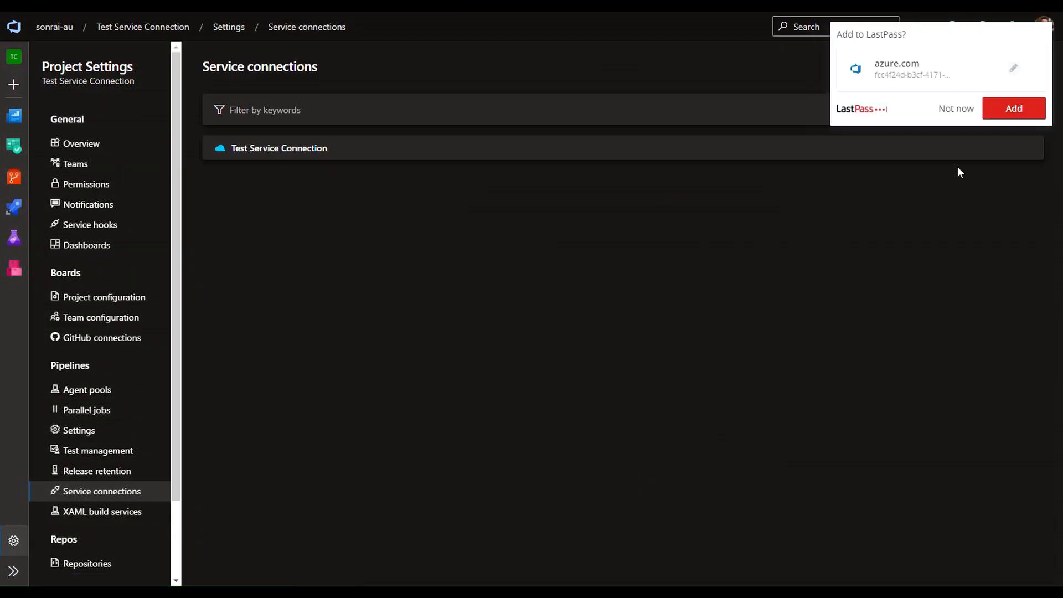
click(953, 108)
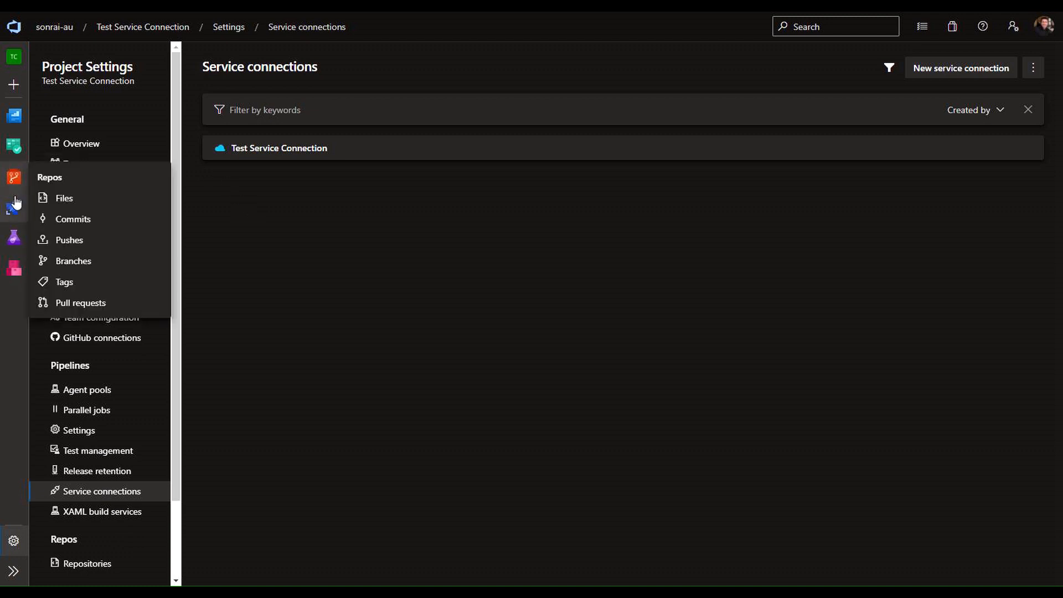
Step: Open test-service-connection.ps1 in the project's repository files to examine the script
mouse_move(13, 209)
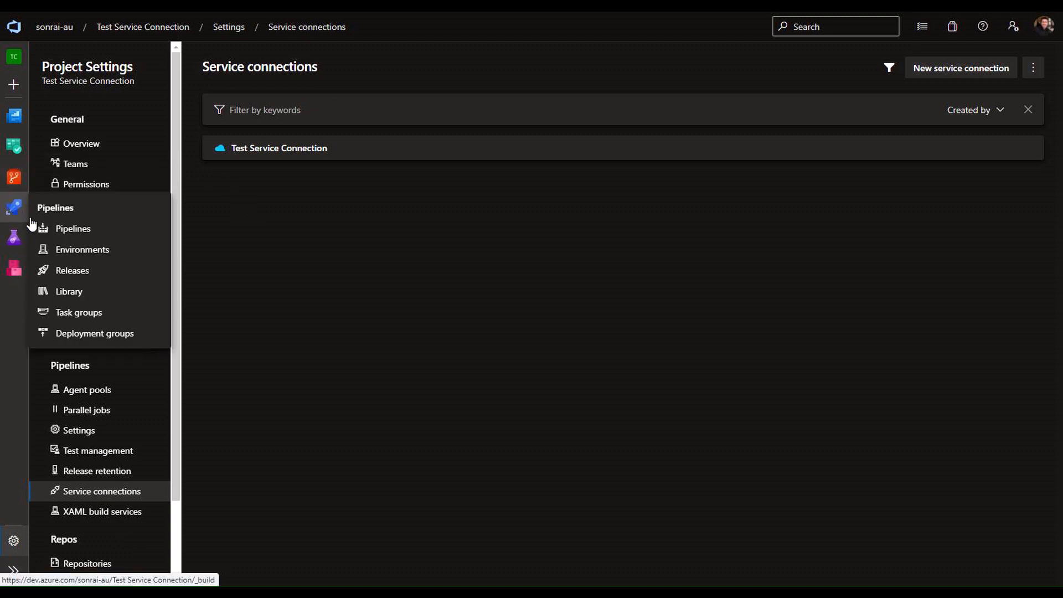
click(51, 228)
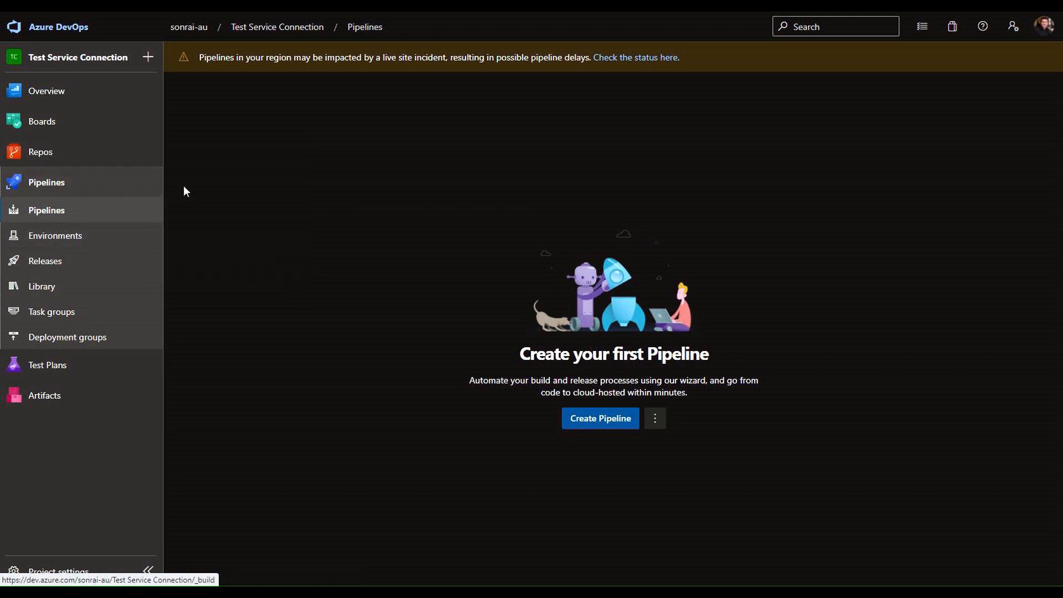
click(172, 172)
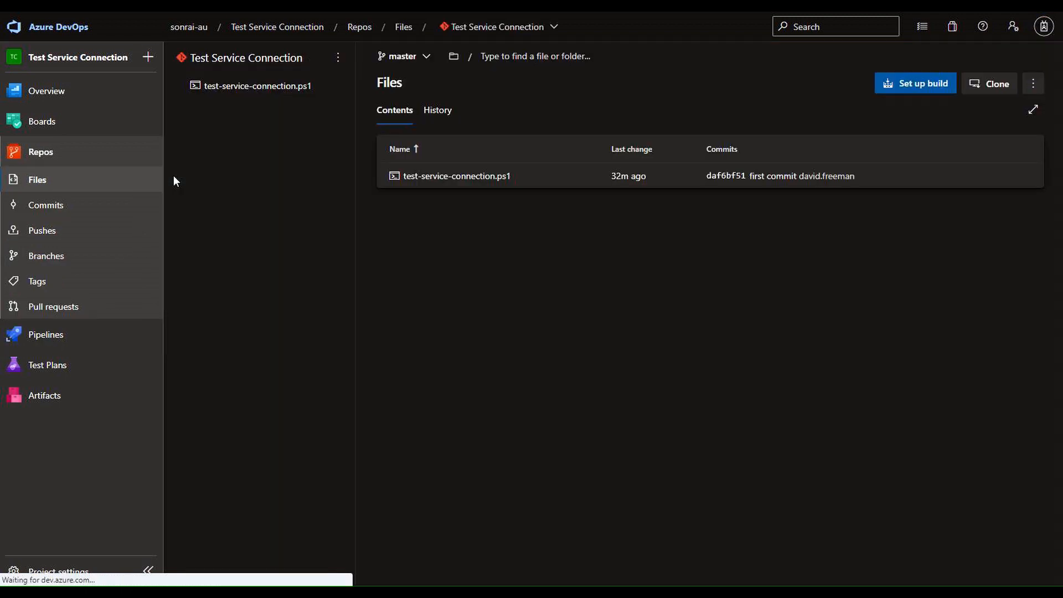
click(440, 177)
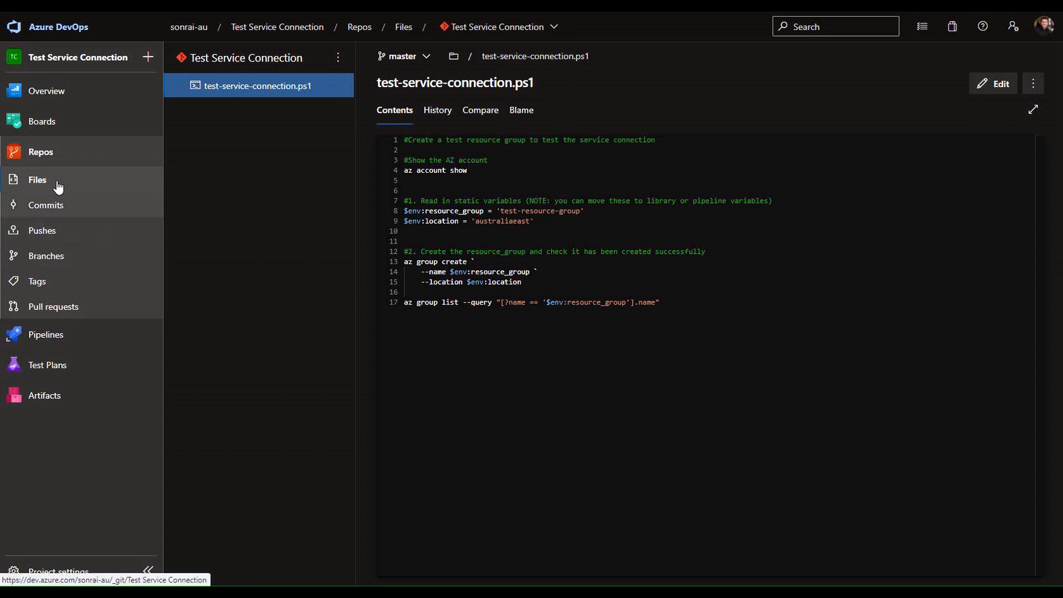
Step: Create a new pipeline from the Azure Repos Git repository Test Service Connection using the Starter pipeline template
mouse_move(56, 335)
click(202, 357)
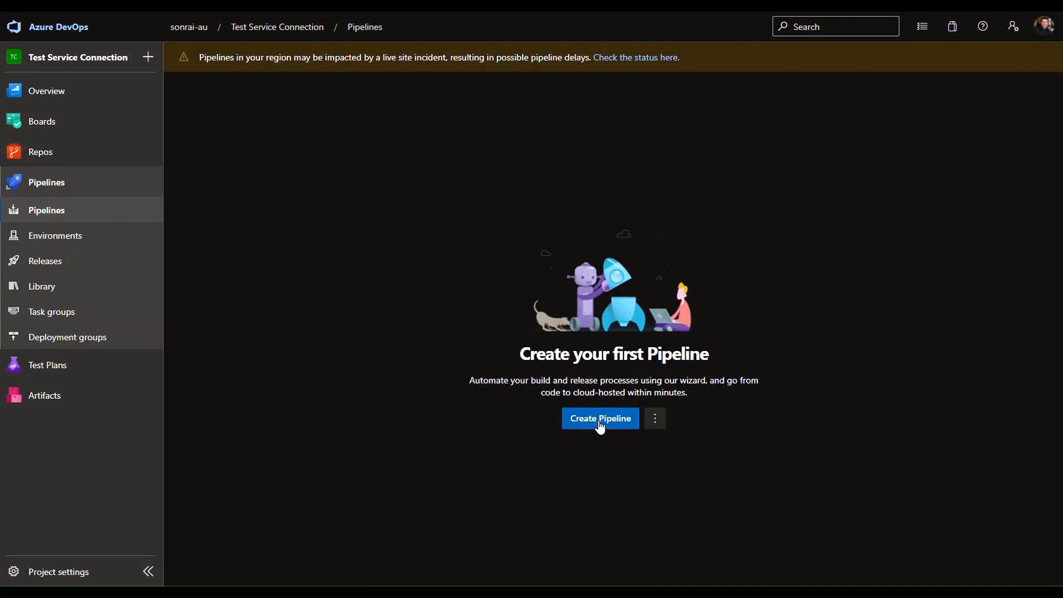
click(597, 424)
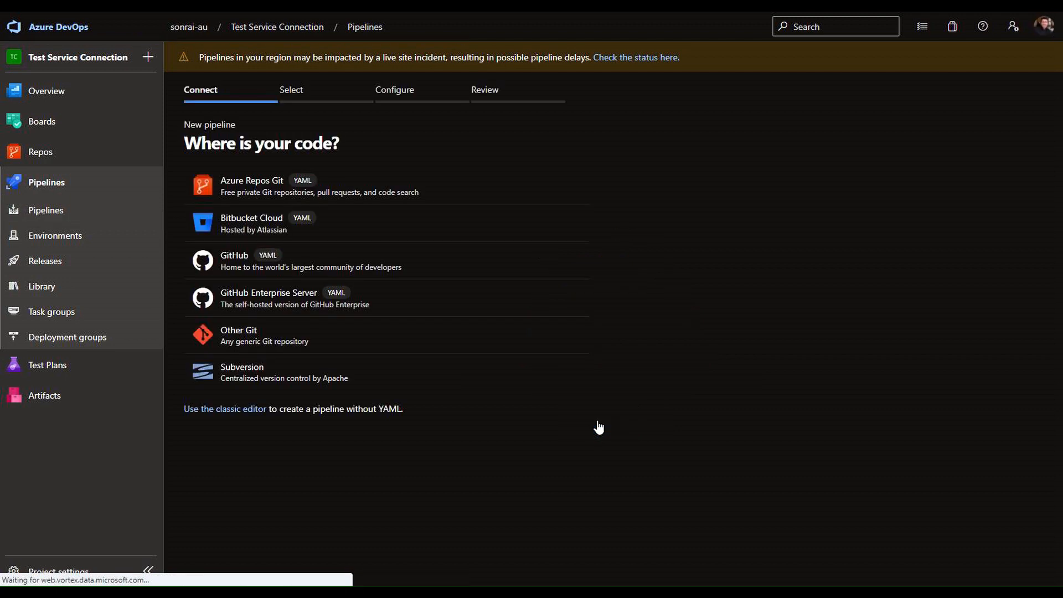
click(216, 189)
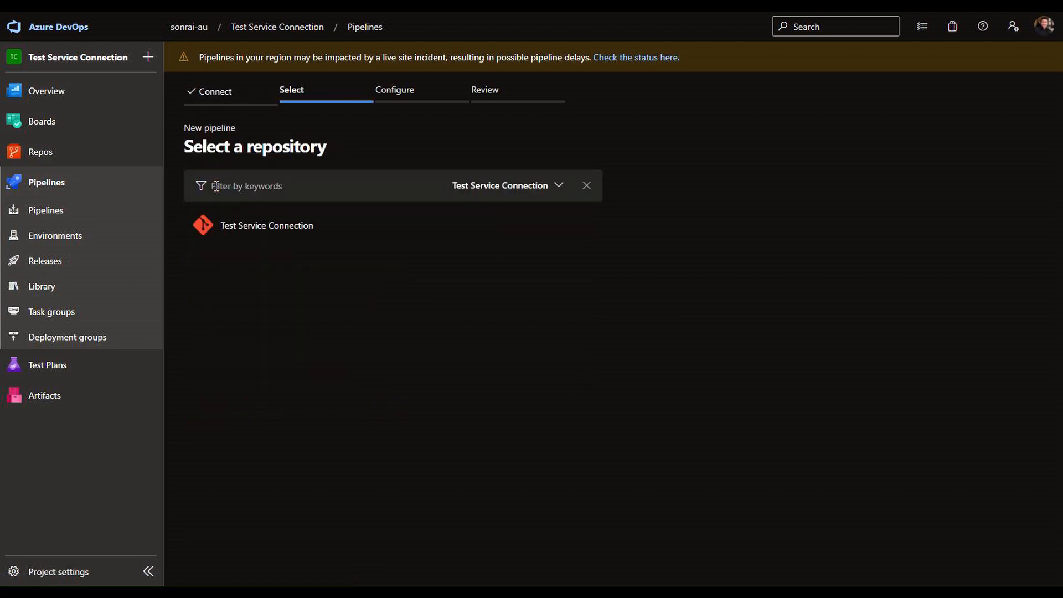
click(260, 228)
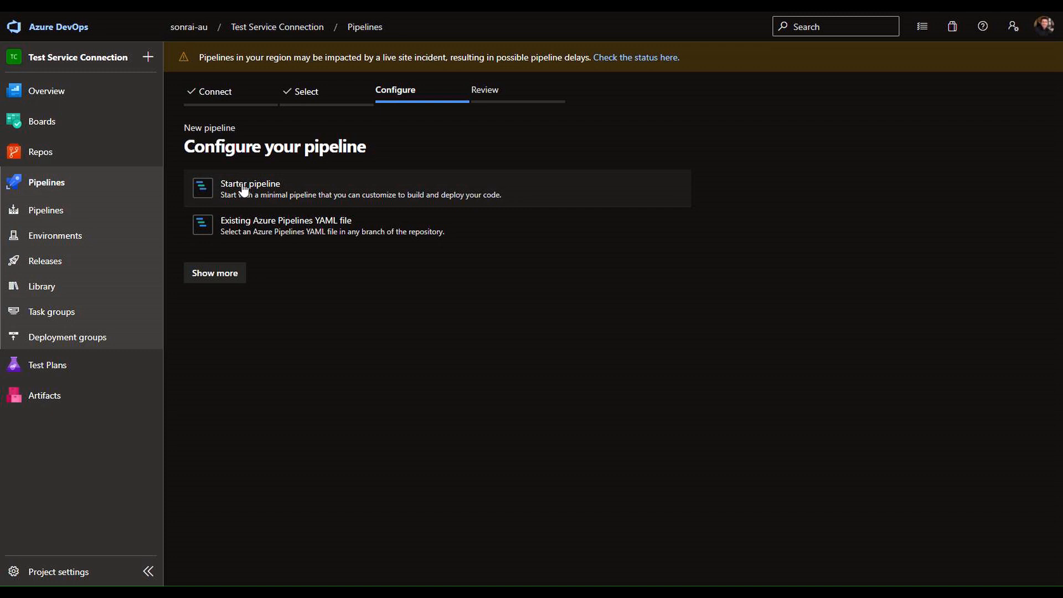
click(243, 190)
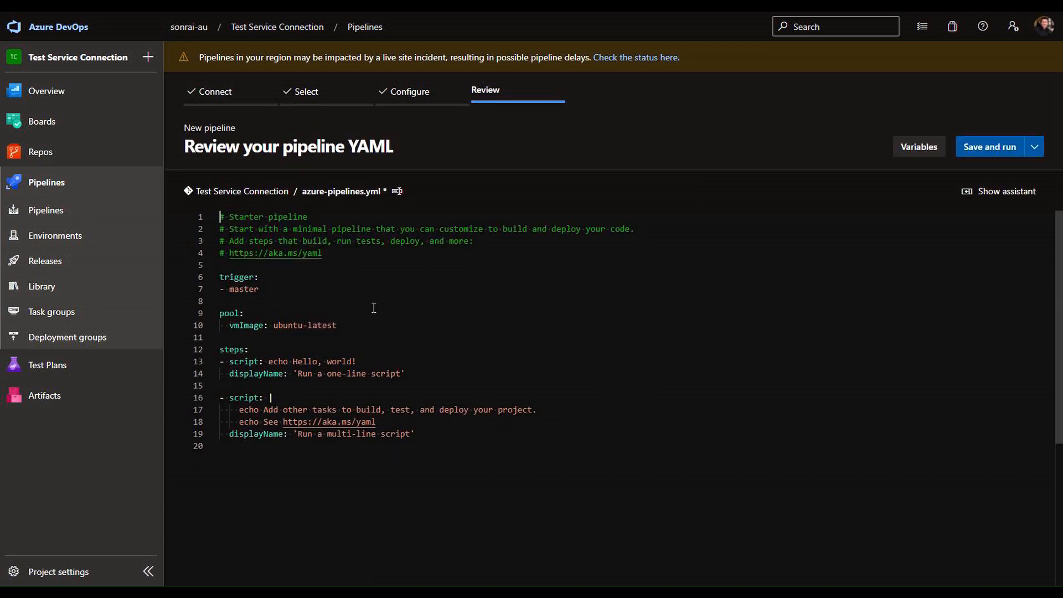
Step: Add blank lines after the final displayName line of azure-pipelines.yml to make room for another task
click(426, 434)
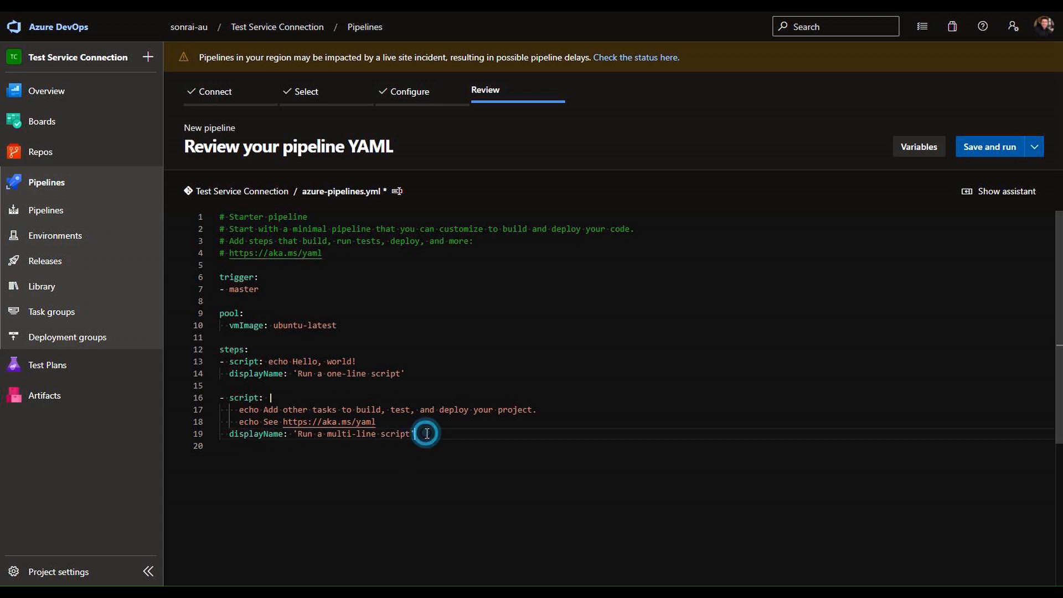
key(Return)
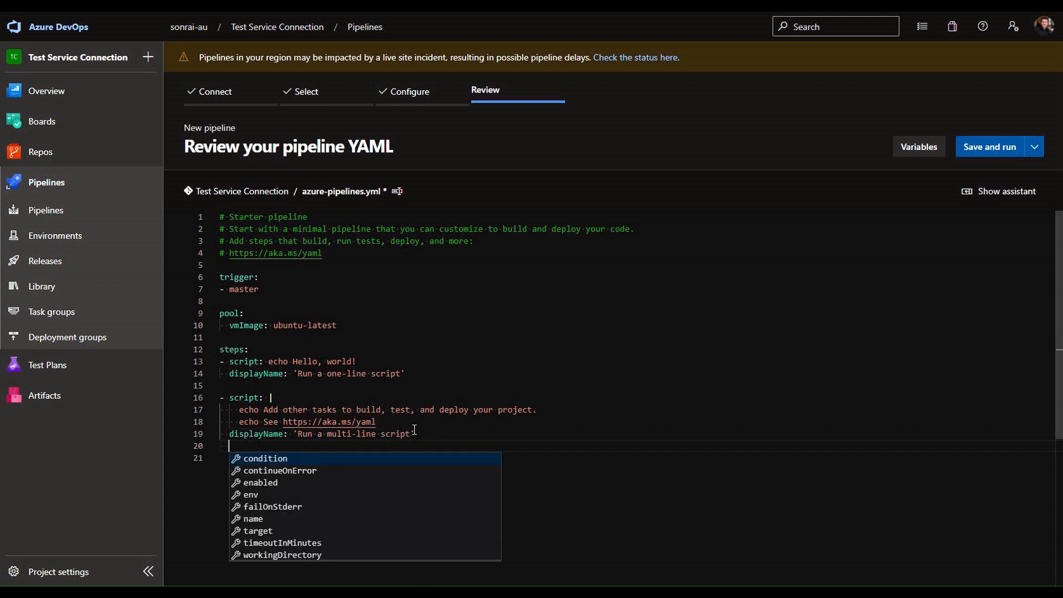
key(BackSpace)
key(Return)
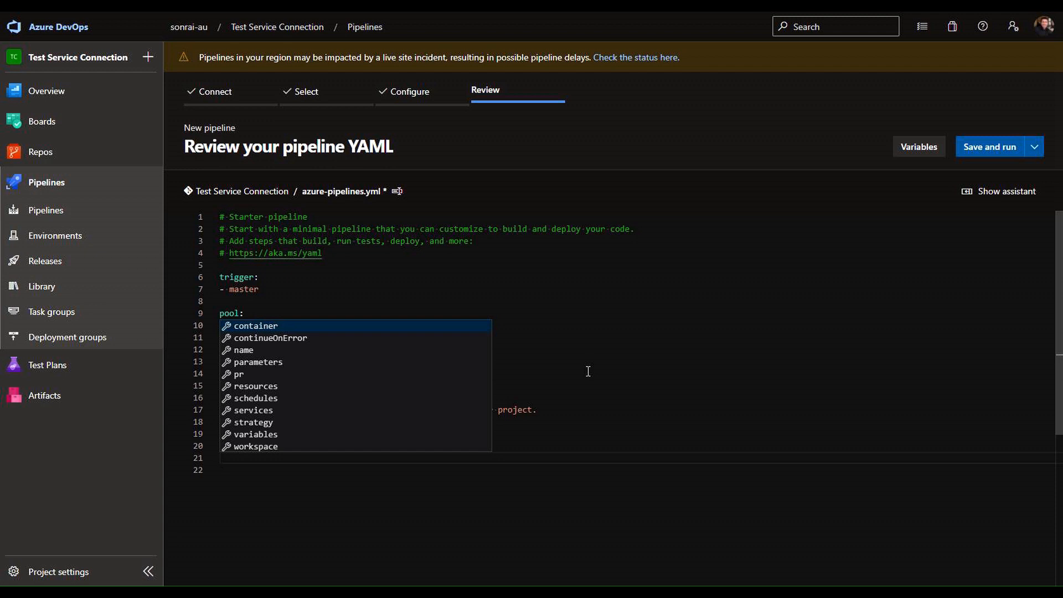
click(582, 455)
Step: Search the pipeline task assistant for "powe" and open the Azure CLI task's settings
click(994, 192)
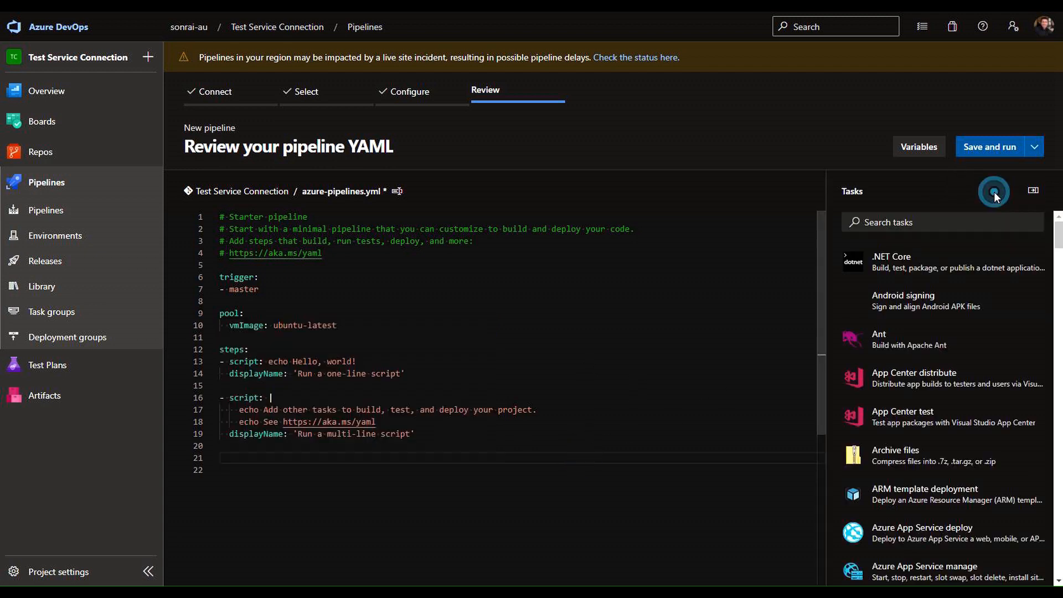
click(948, 222)
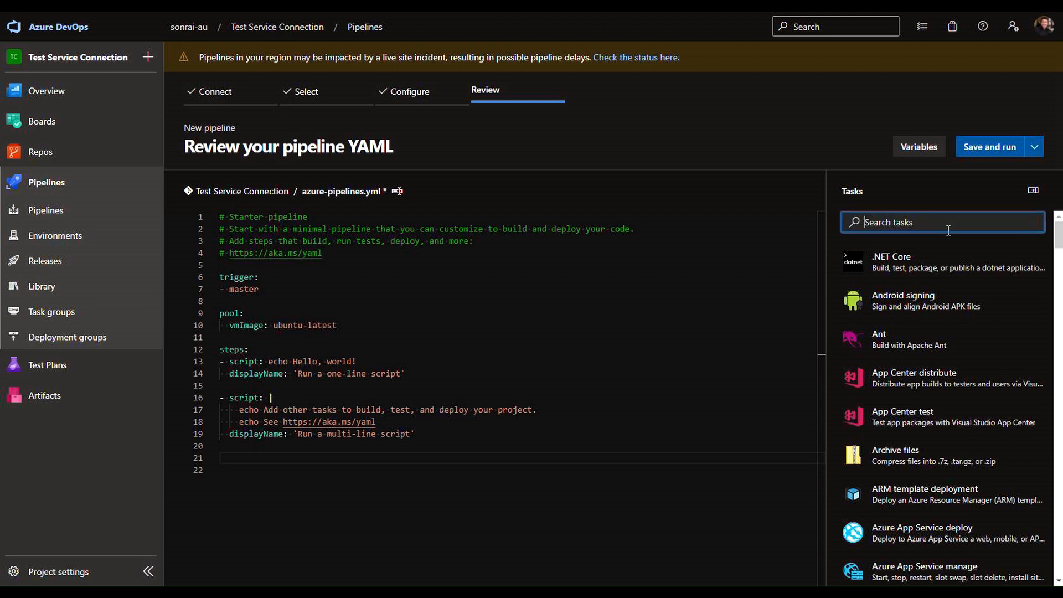
text(powe)
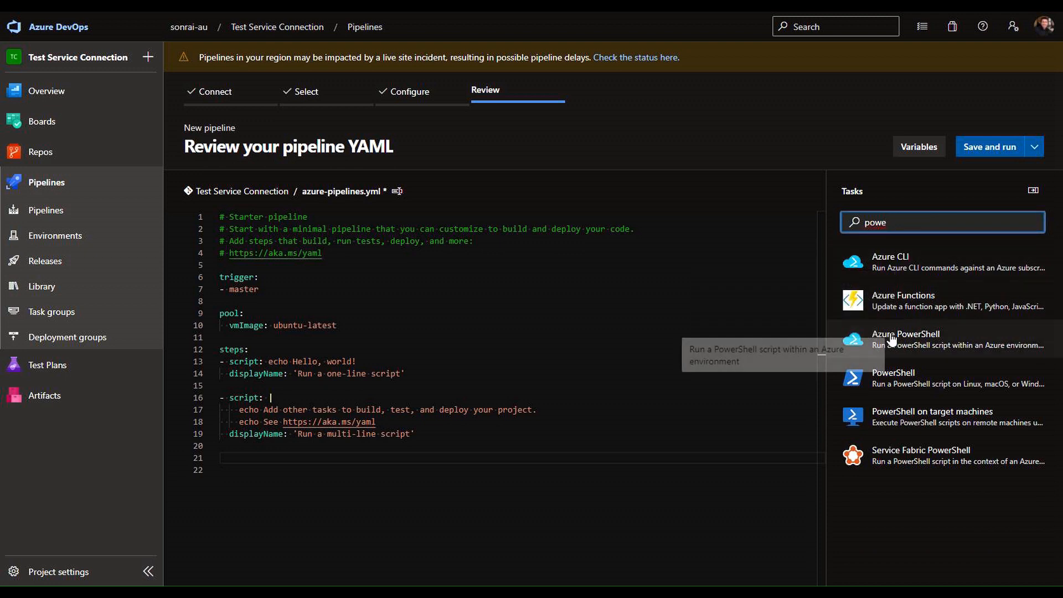
click(899, 269)
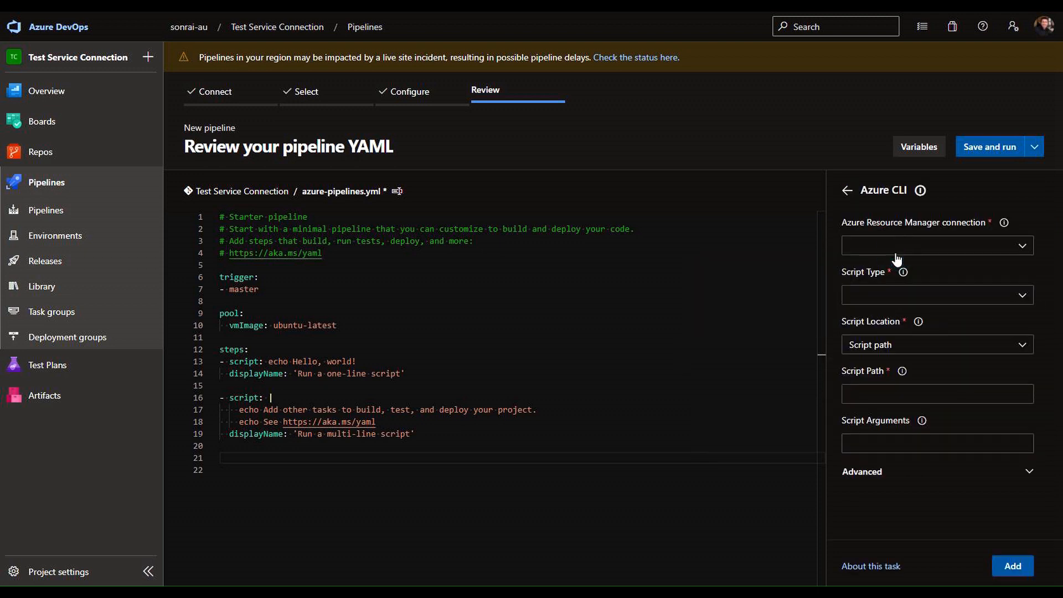
Step: Set the Azure CLI task's connection to Test Service Connection and script type to PowerShell Core, checking the type's help against the ubuntu-latest image
click(1023, 247)
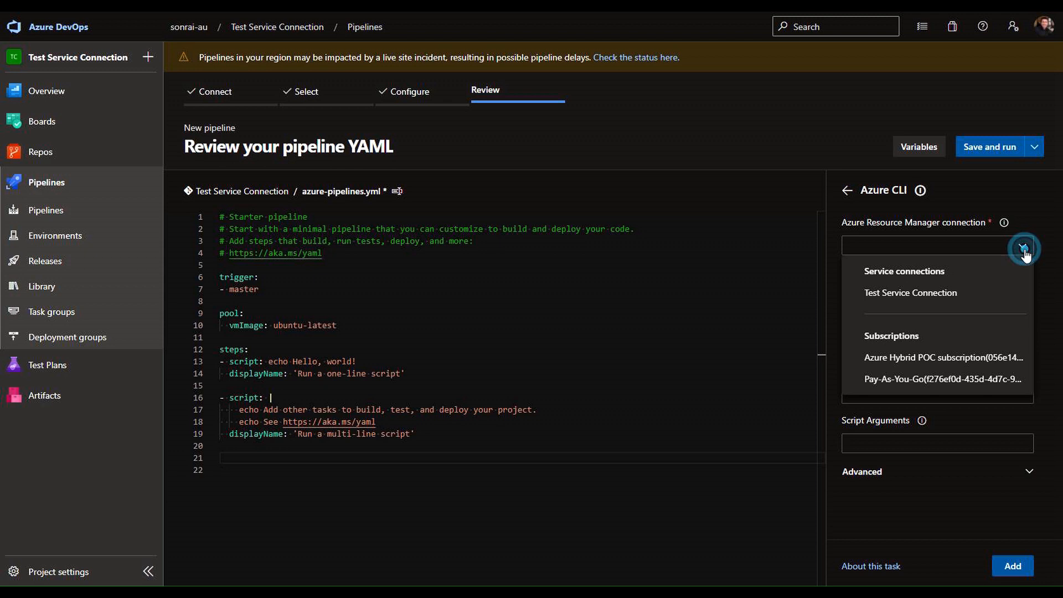
click(931, 297)
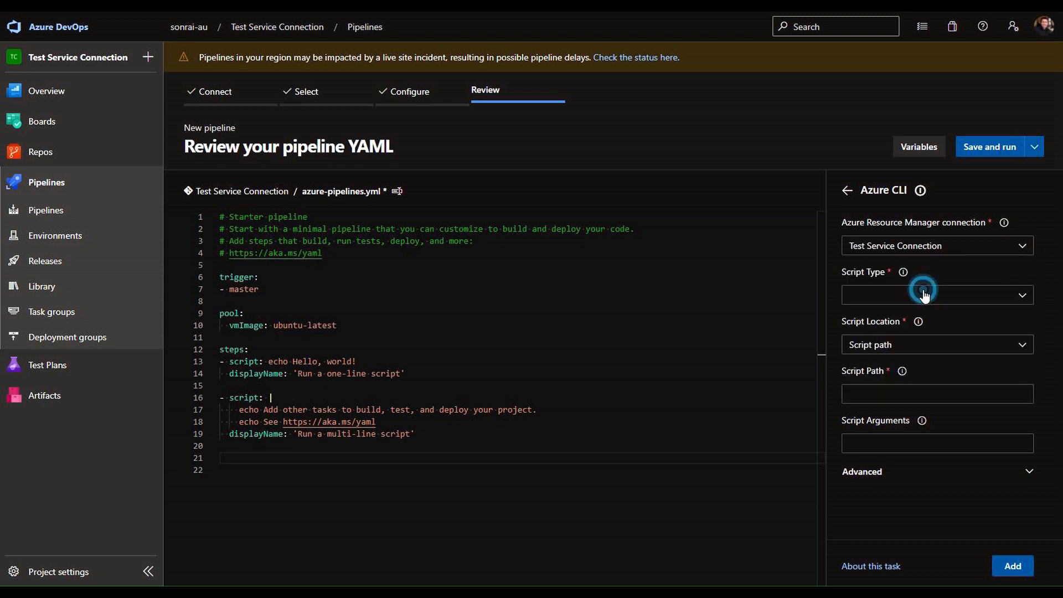
click(1021, 299)
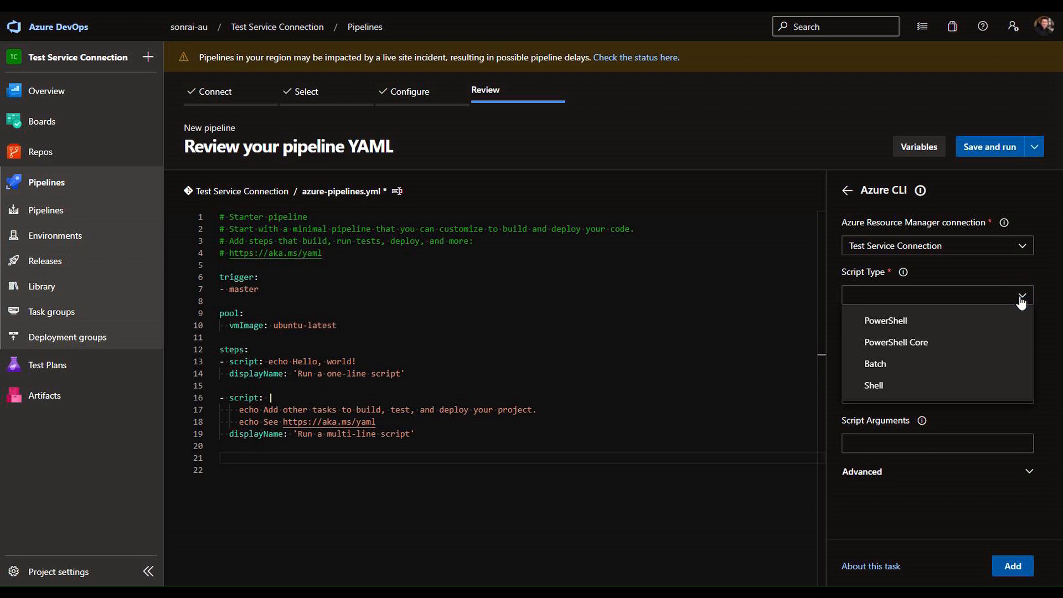
click(908, 343)
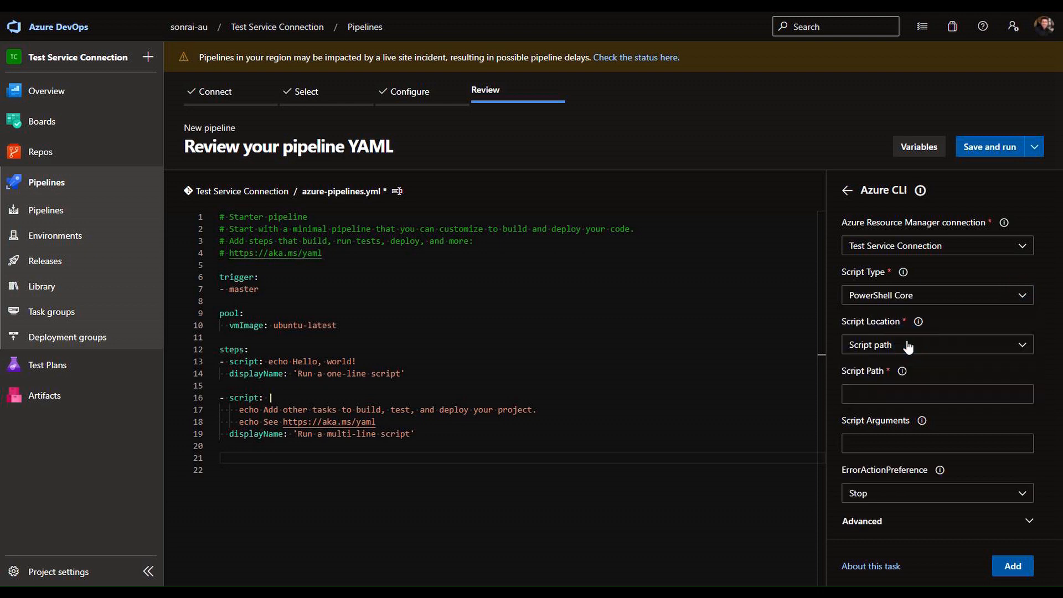
mouse_move(903, 274)
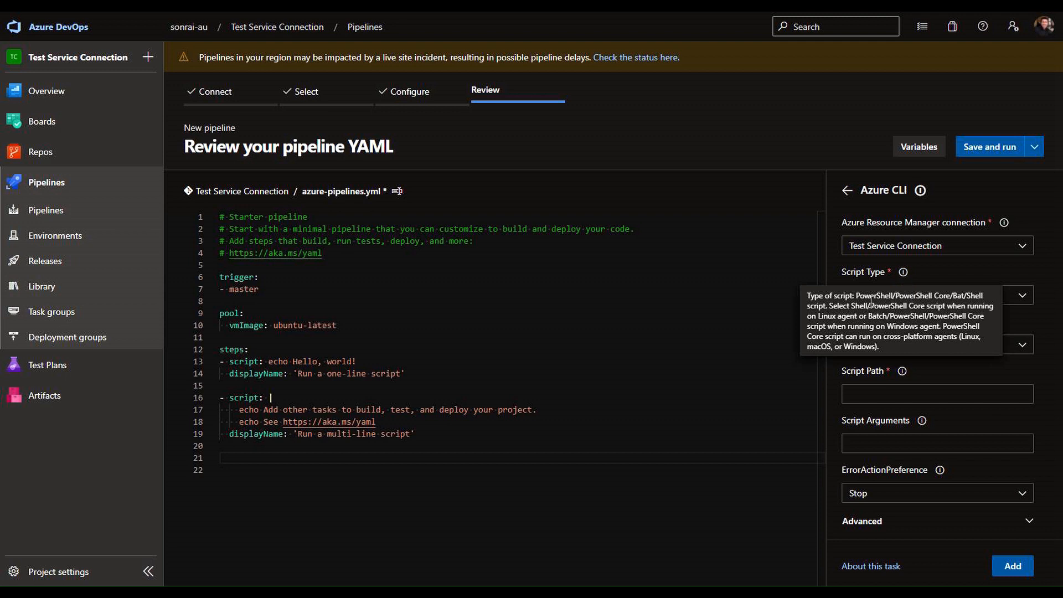
drag(870, 306, 858, 318)
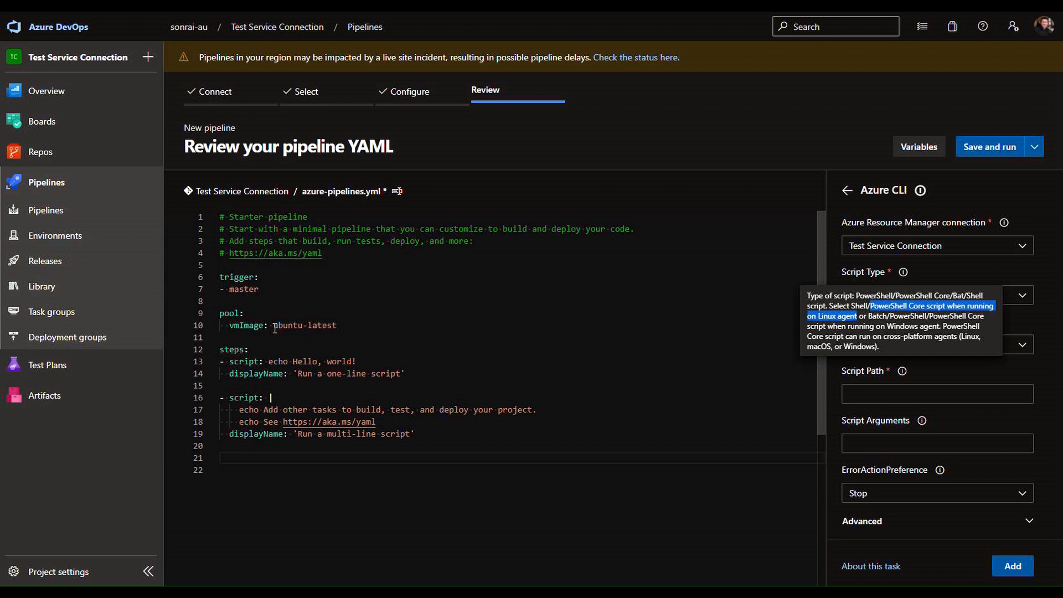
drag(274, 326, 337, 325)
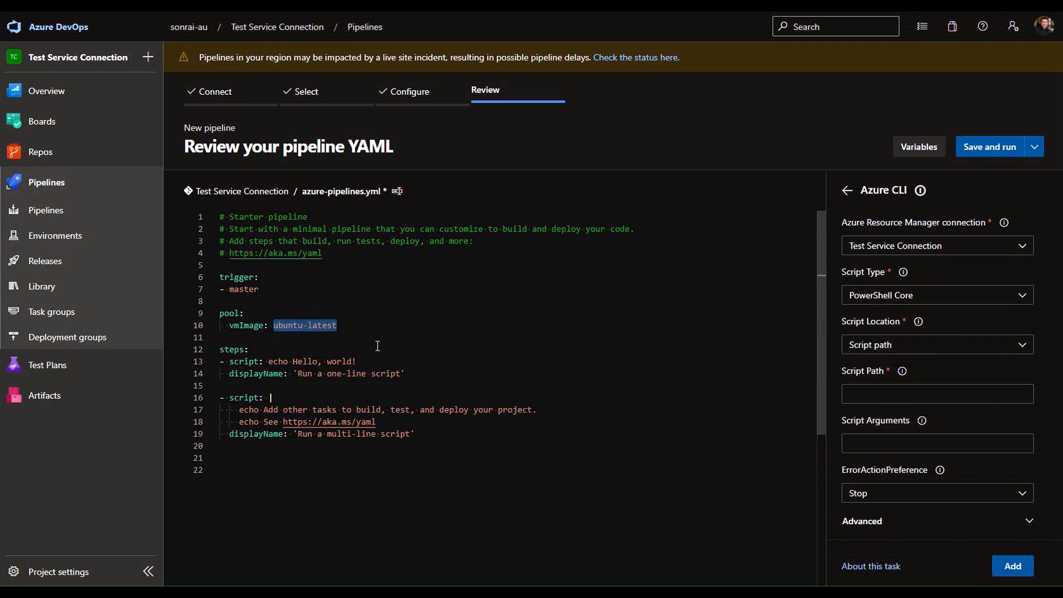
click(1024, 320)
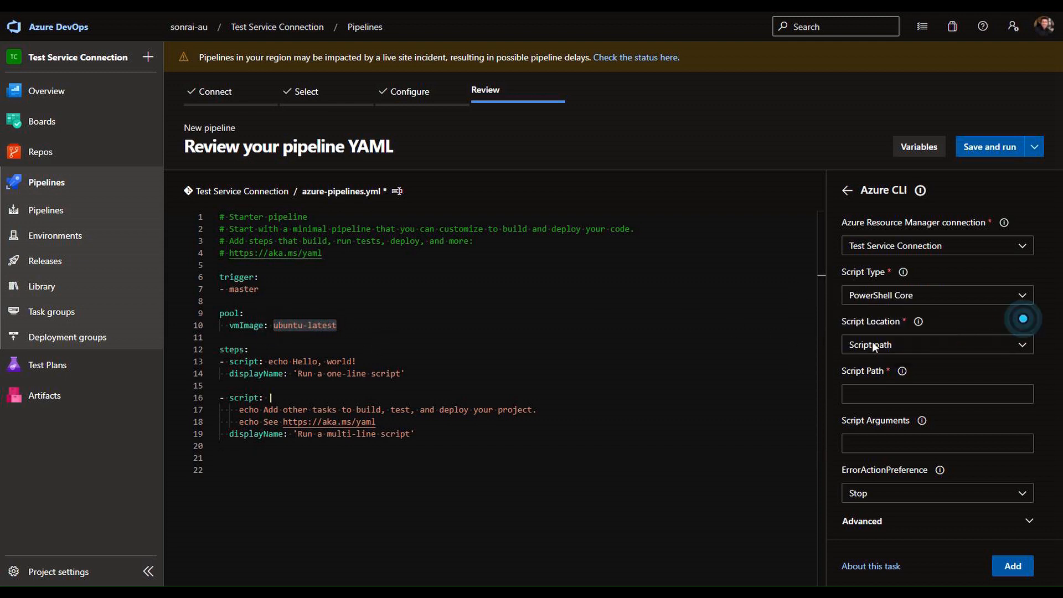
click(392, 337)
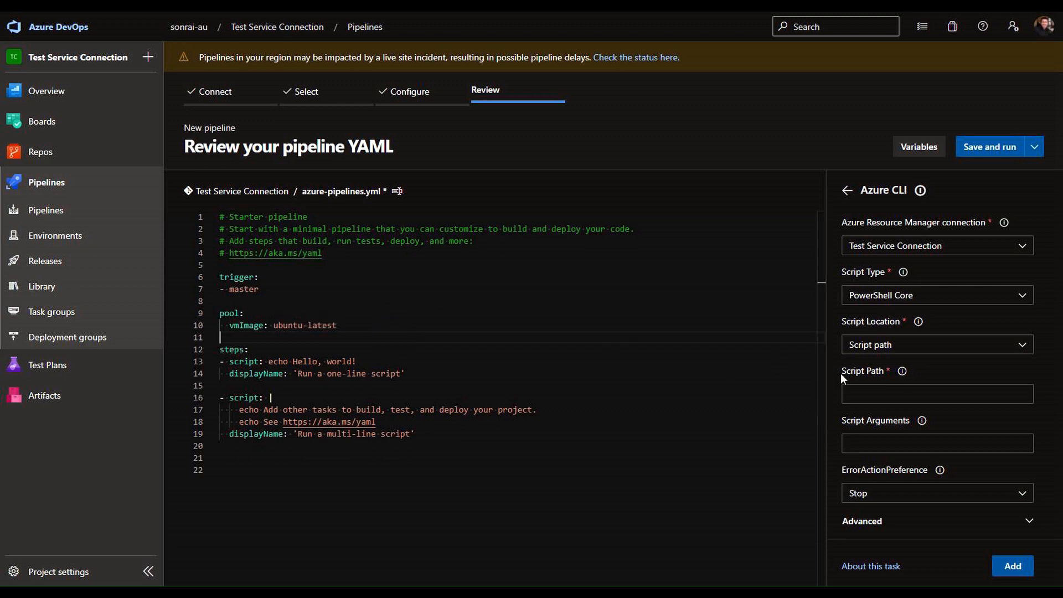
Step: Keep Script path as the script location and set the script path to ./test-service-connection.ps1, checking the script in Visual Studio Code
click(893, 345)
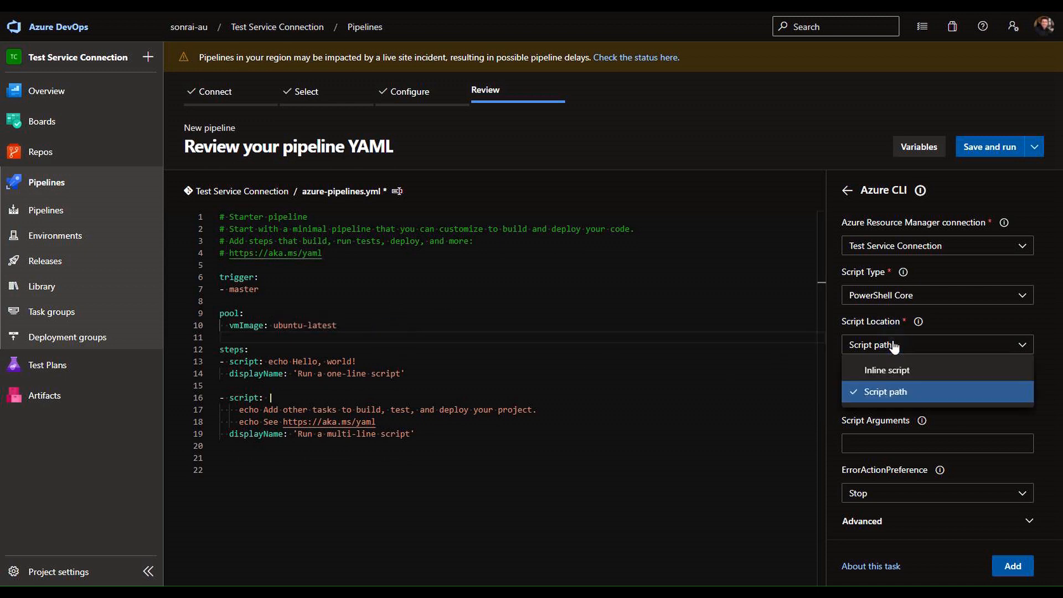
click(908, 394)
click(868, 395)
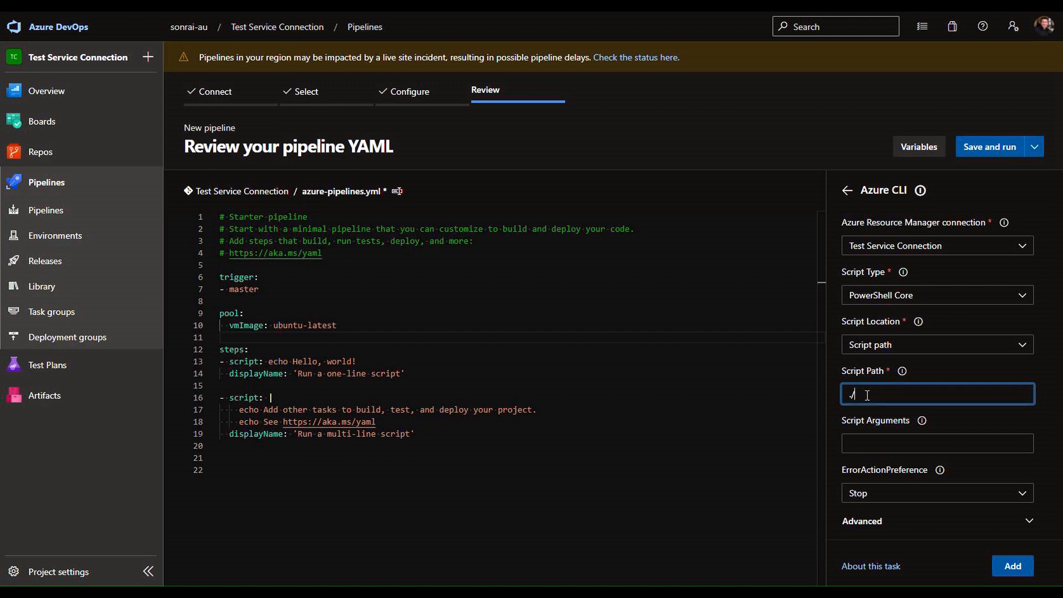
key(alt+Tab)
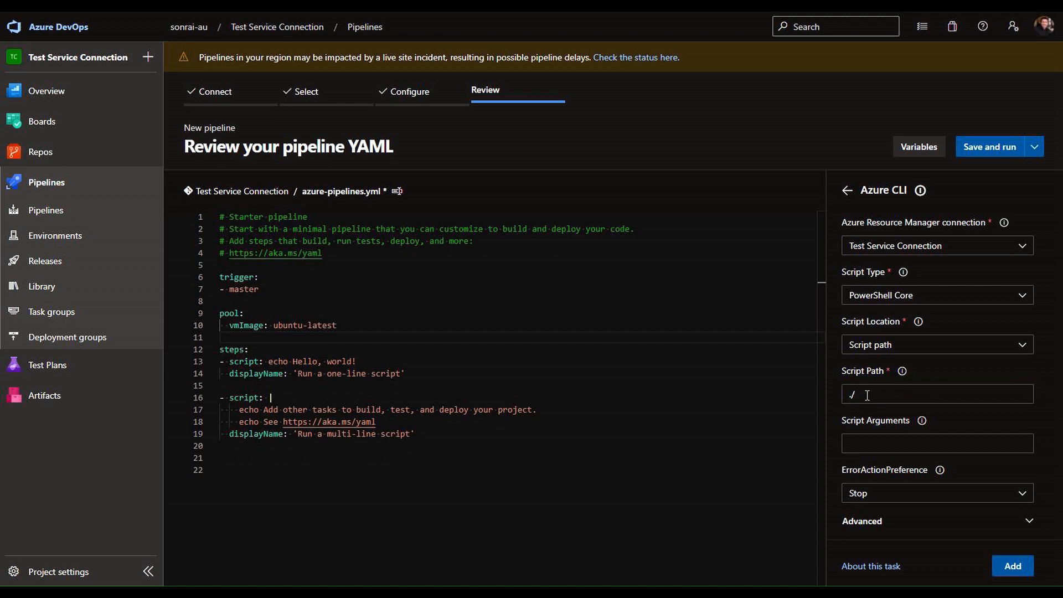
key(alt+Tab)
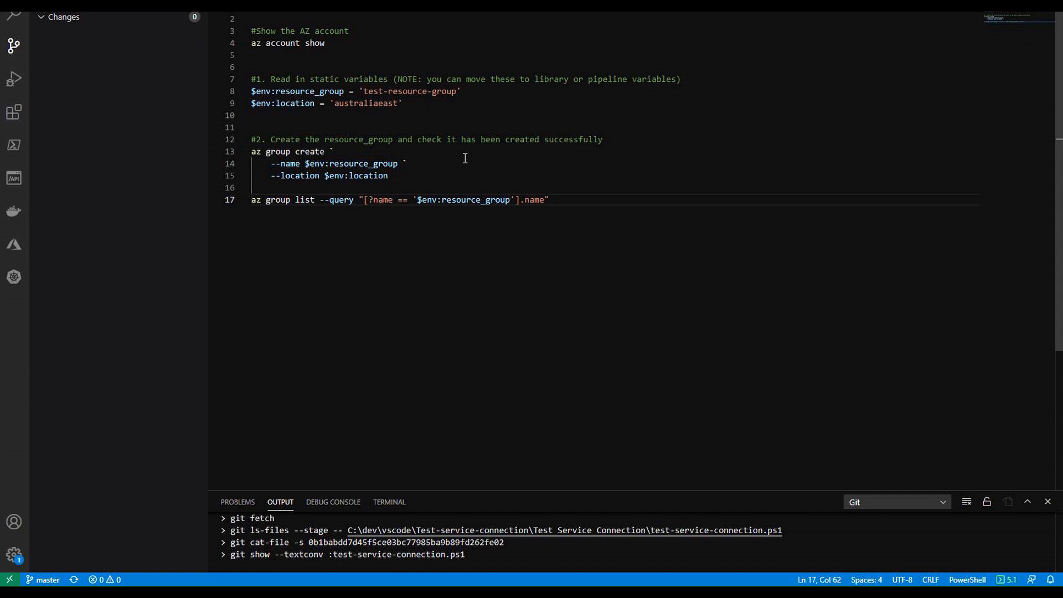
key(alt+Tab)
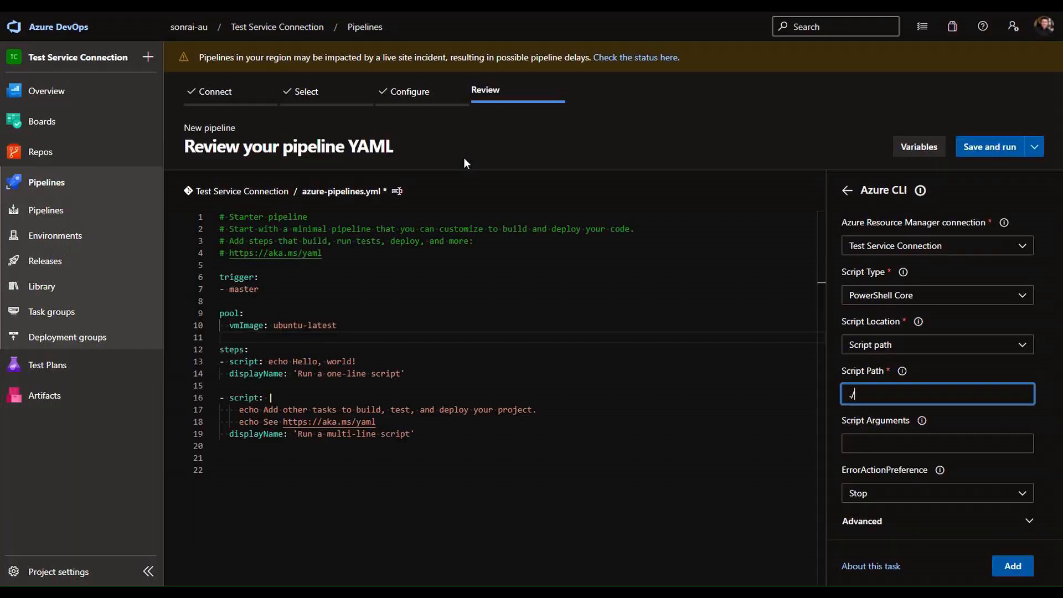
text(test.service.connstion)
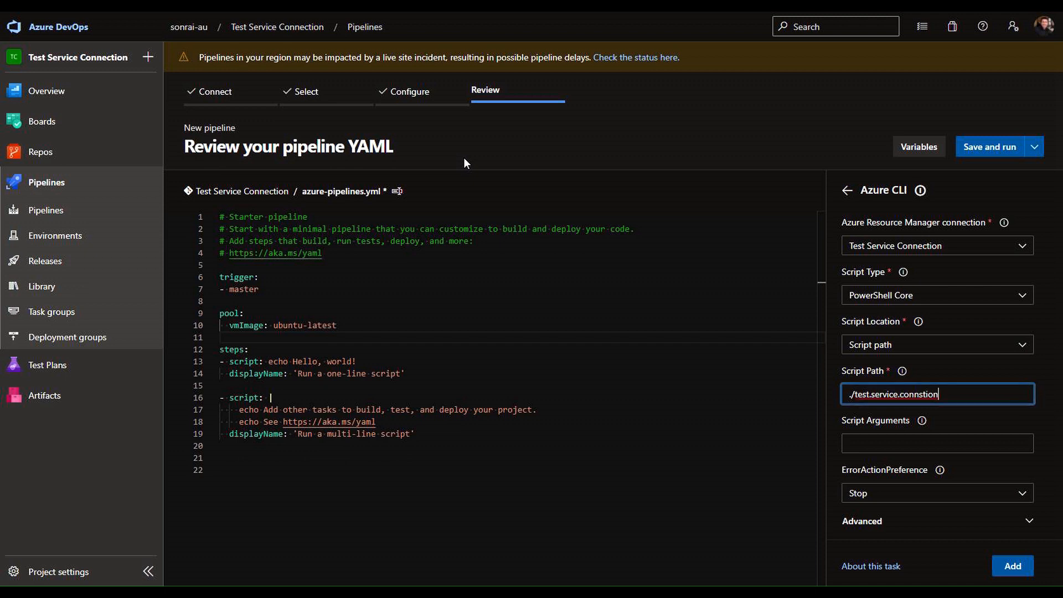
key(BackSpace)
key(BackSpace)
key(BackSpace)
key(BackSpace)
key(BackSpace)
key(BackSpace)
key(BackSpace)
key(BackSpace)
key(BackSpace)
key(BackSpace)
key(BackSpace)
key(BackSpace)
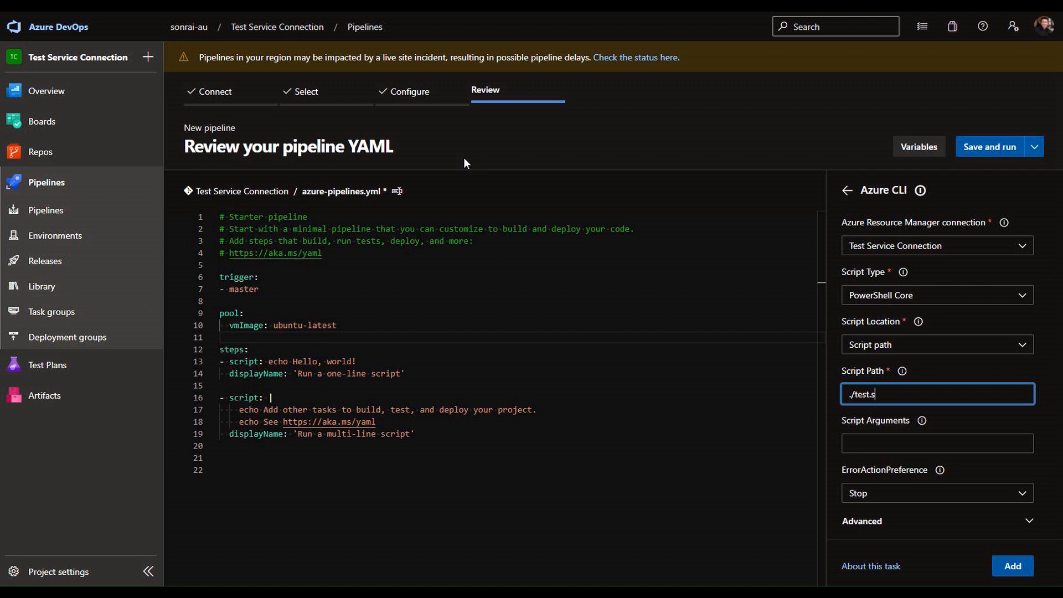
text(-servi)
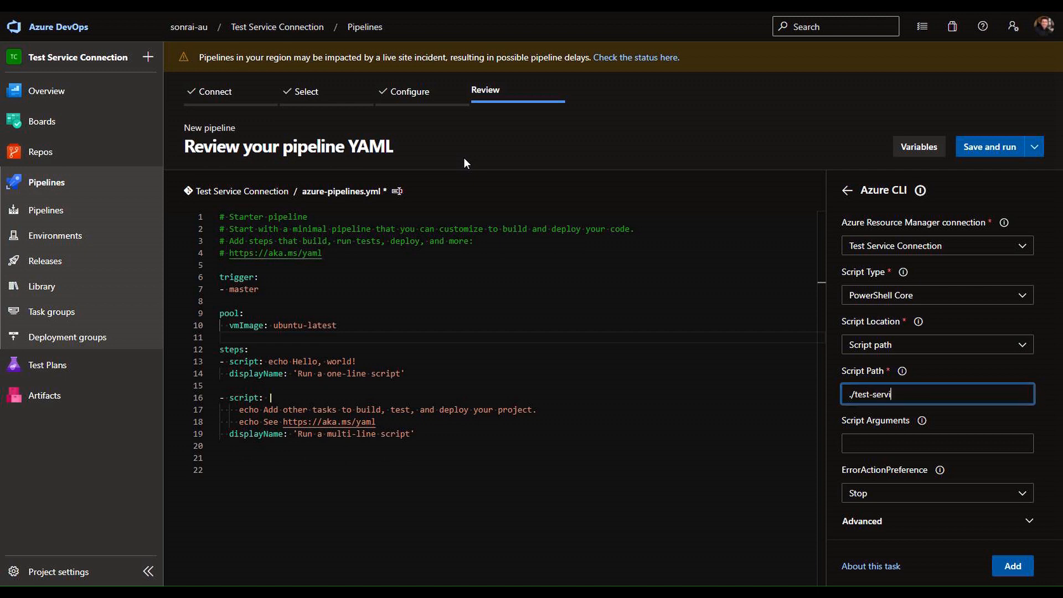
text(ce-connectio)
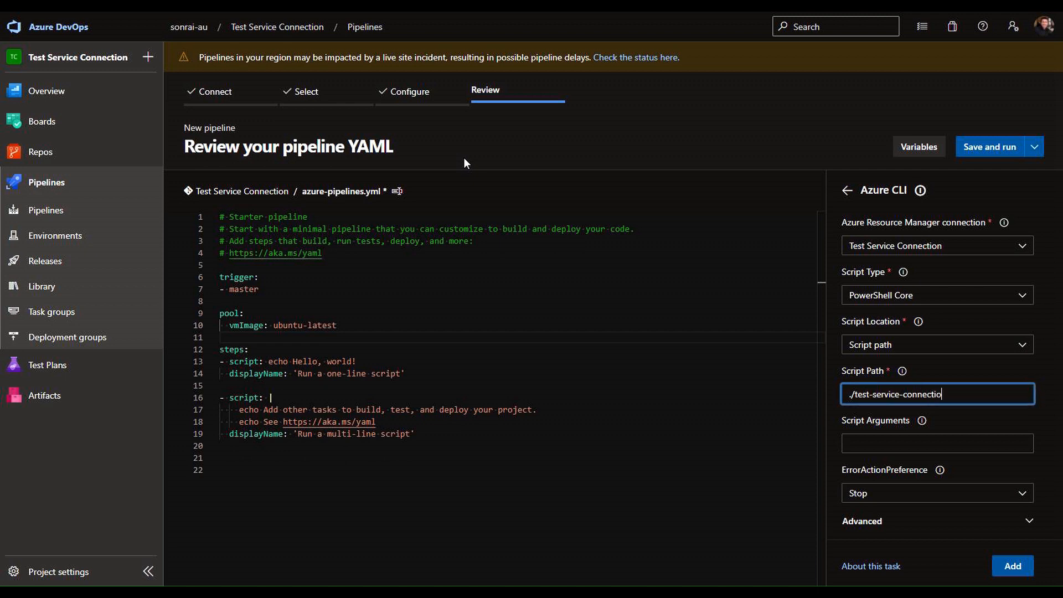
text(n.ps1)
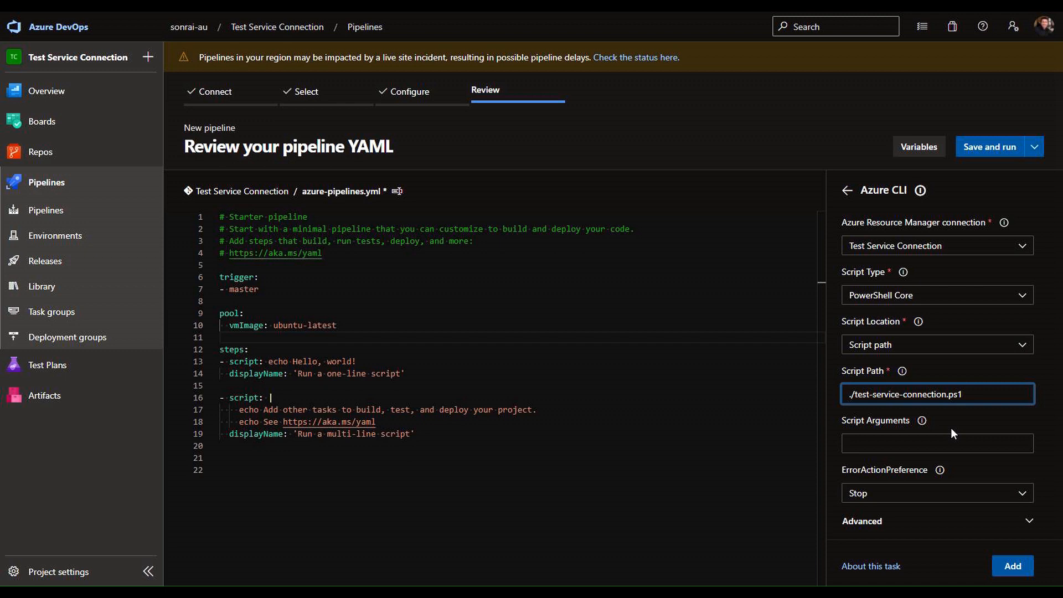
Step: Enable access to service principal details in the script and add the Azure CLI task to the pipeline YAML
click(868, 521)
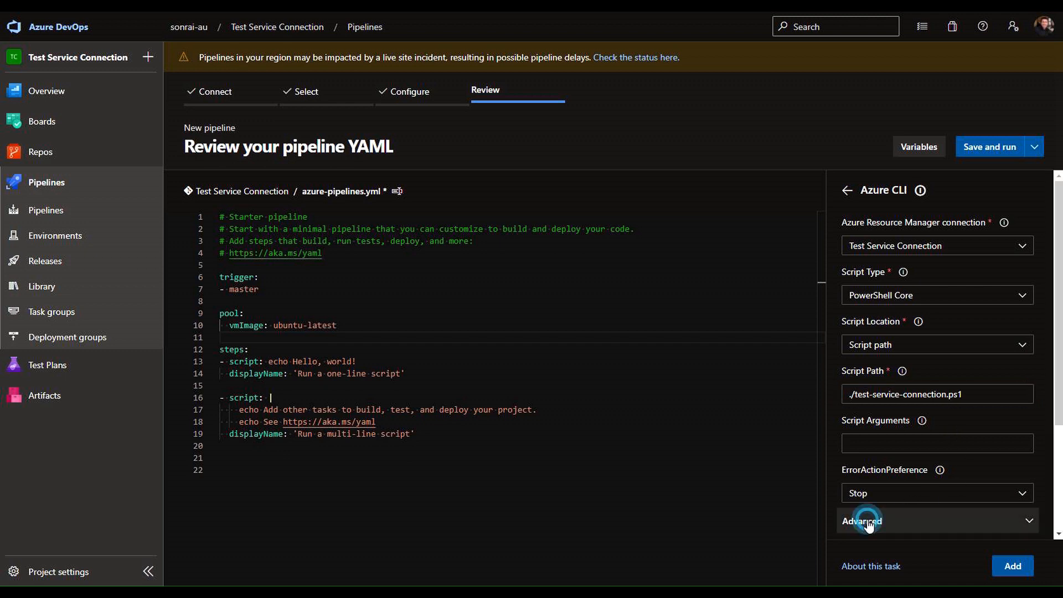
scroll(879, 520, down, 4)
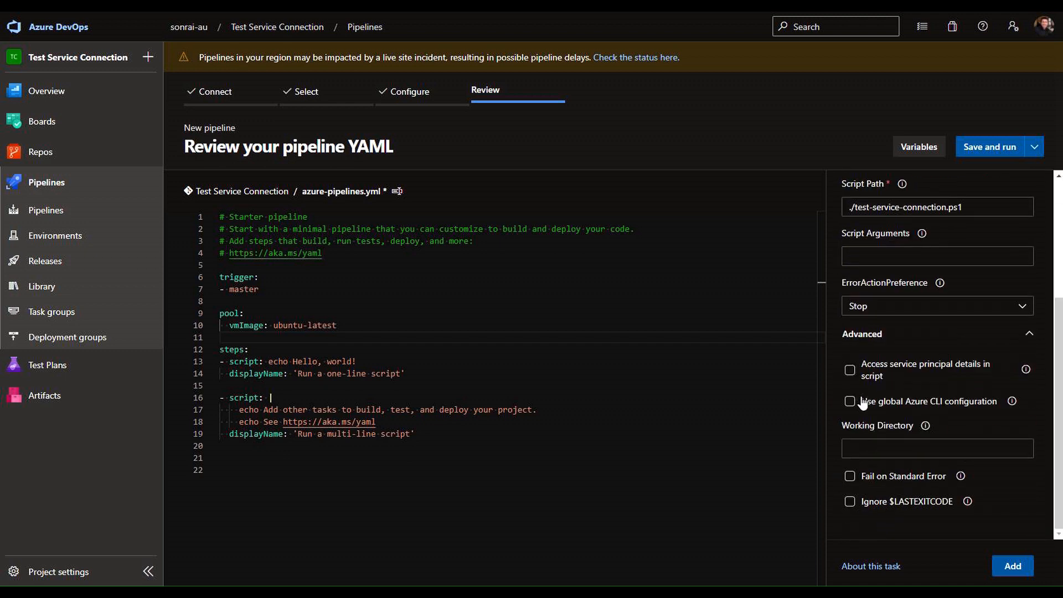
click(850, 371)
click(1013, 567)
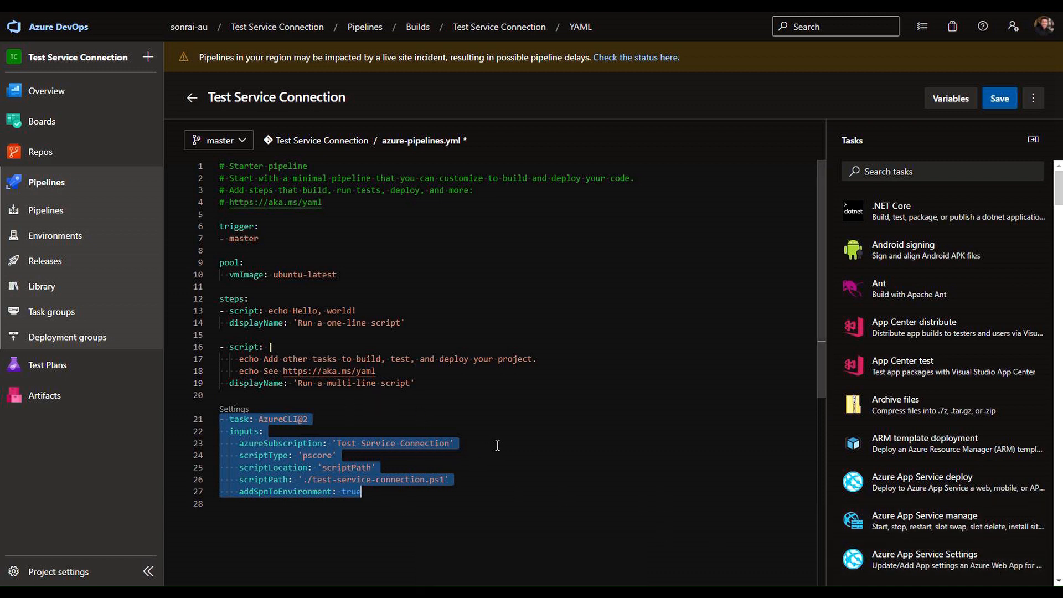
Step: Commit the updated azure-pipelines.yml directly to the master branch and run the pipeline on master
click(1000, 98)
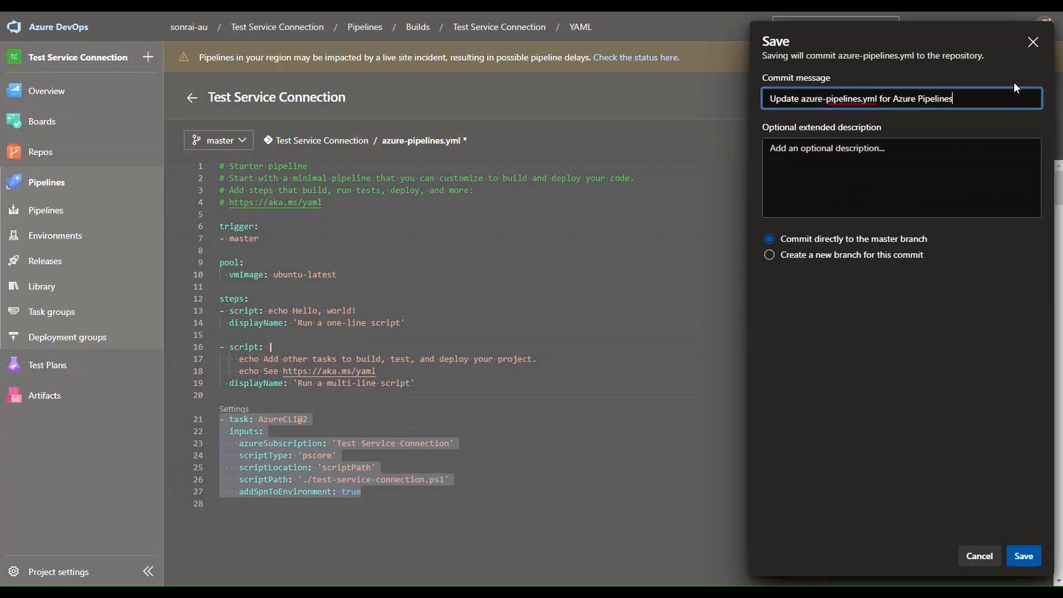
click(1023, 560)
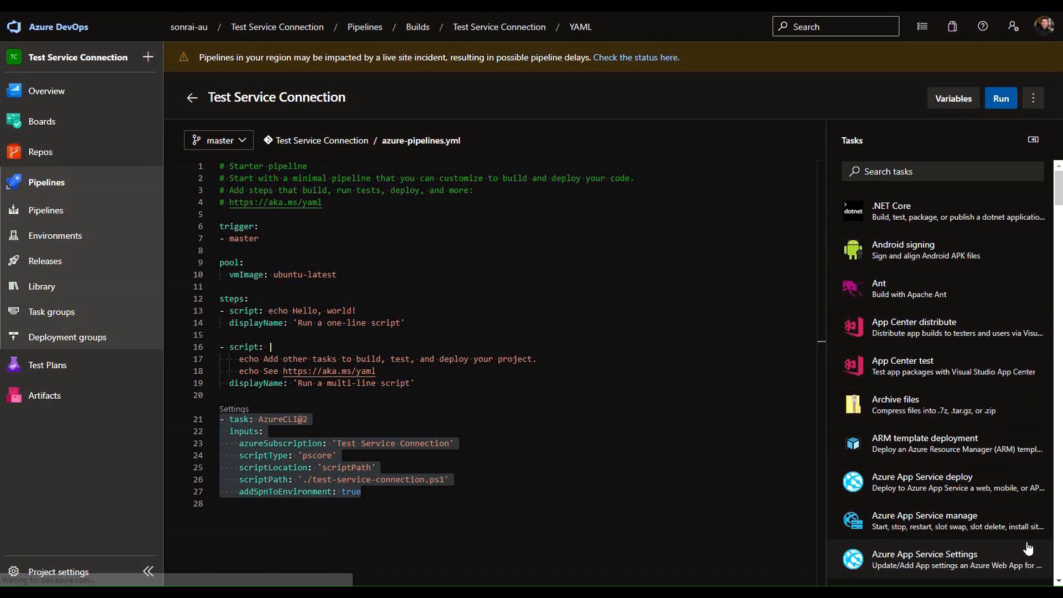
click(994, 100)
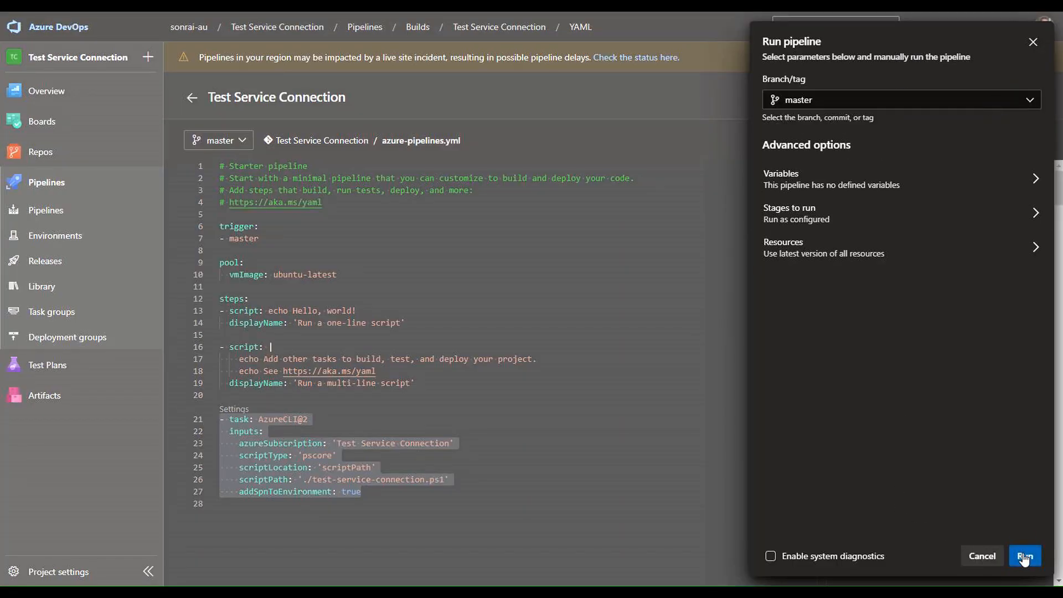
click(1025, 557)
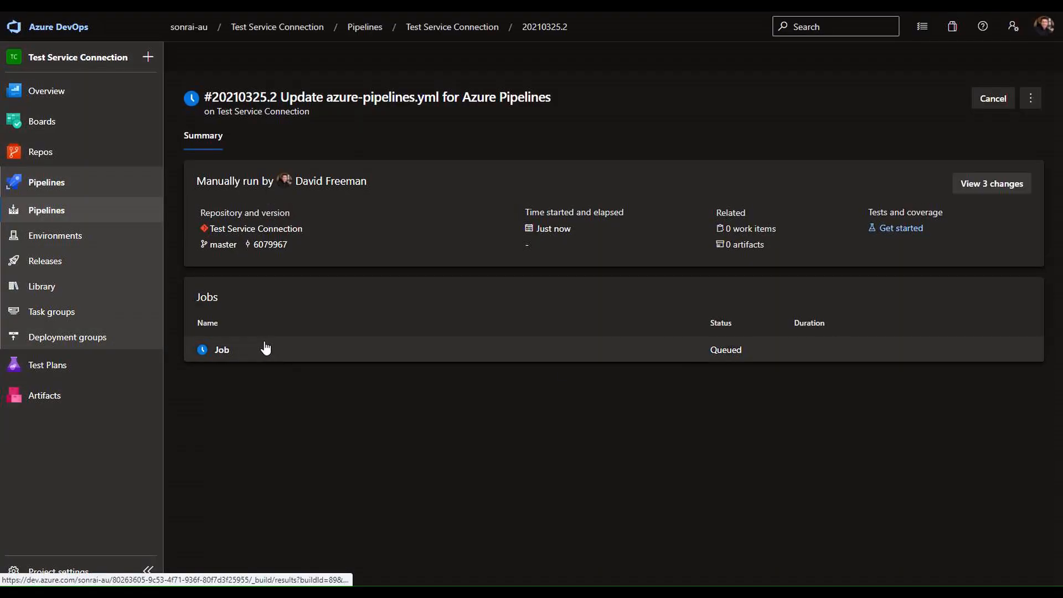
Step: Open the run's job and examine the end of the AzureCLI log for the created resource group's name
click(254, 357)
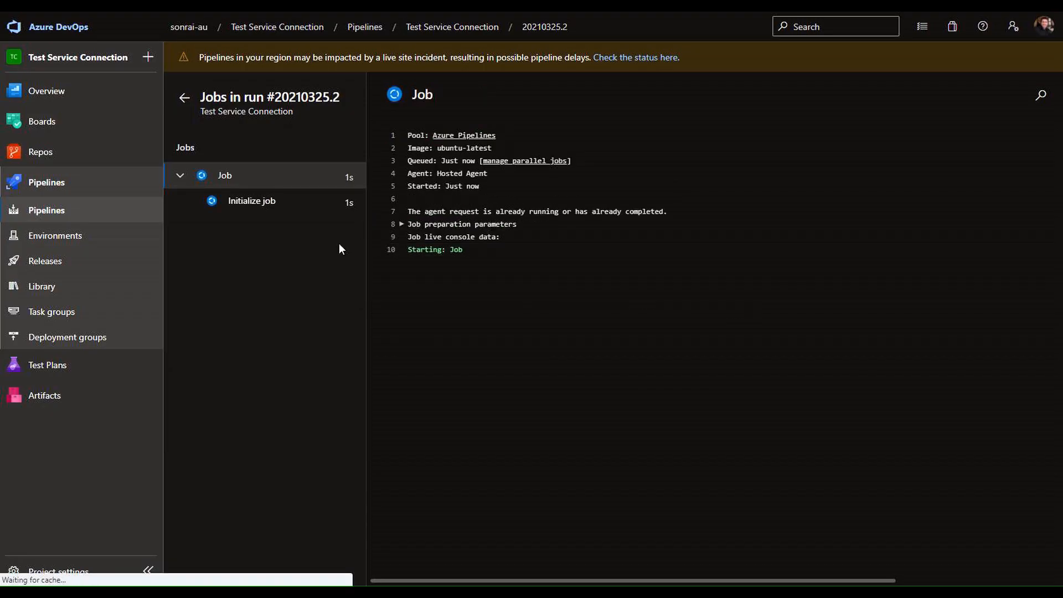
click(245, 304)
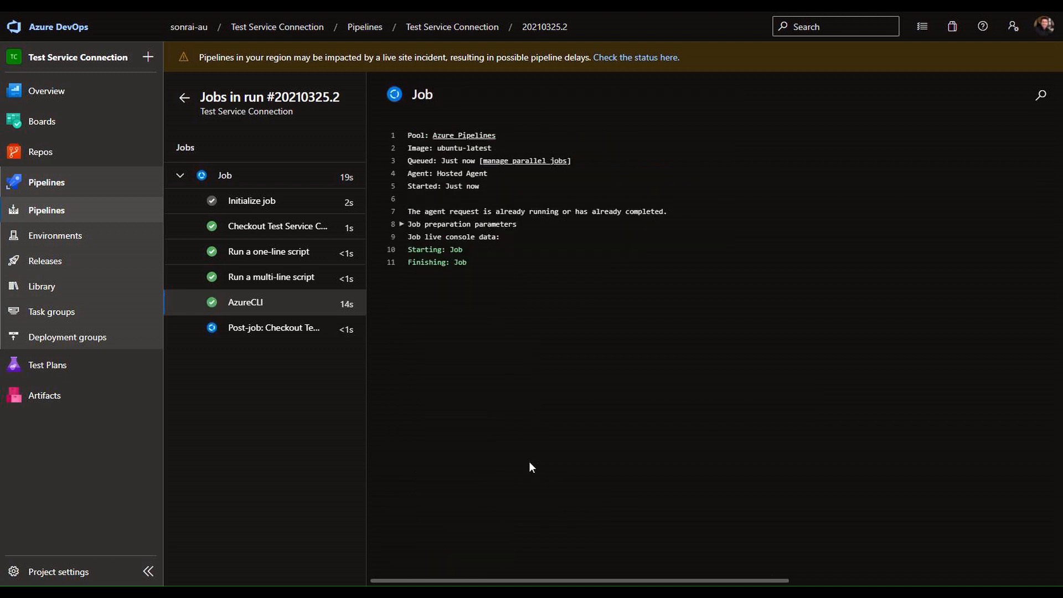
click(244, 303)
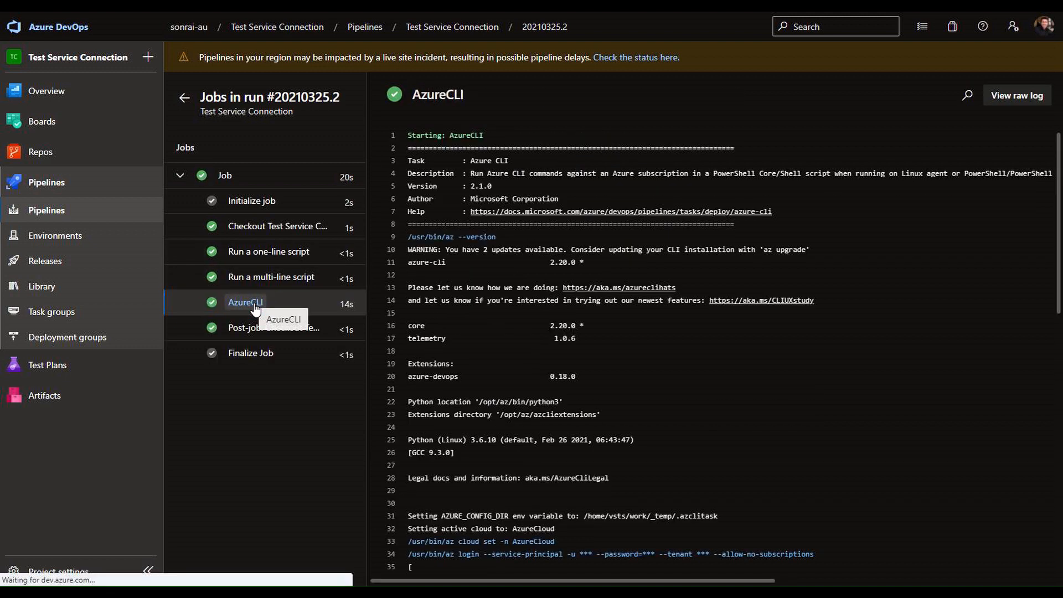
scroll(453, 344, down, 10)
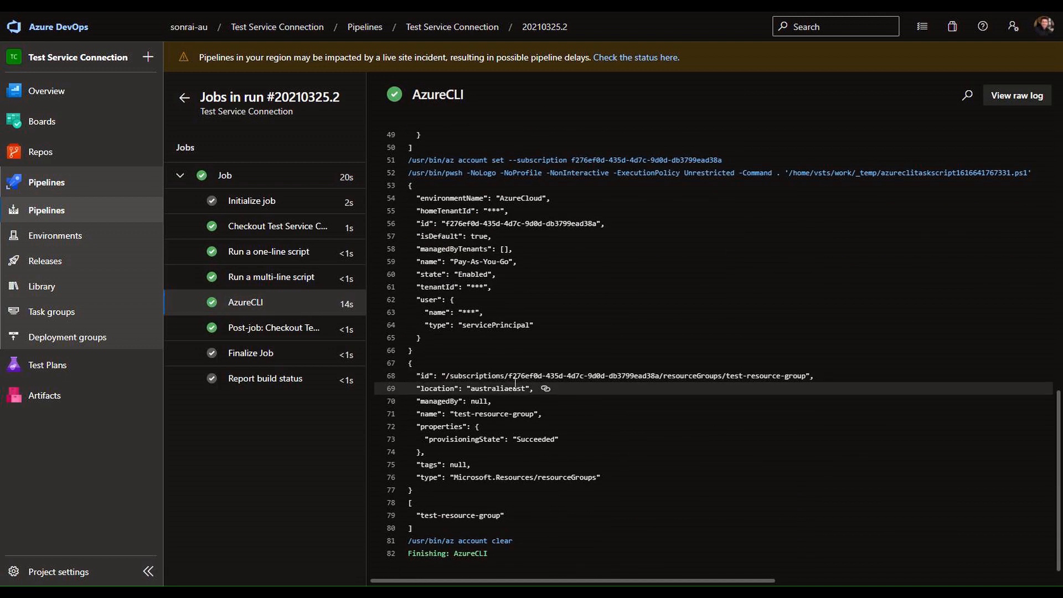
click(502, 514)
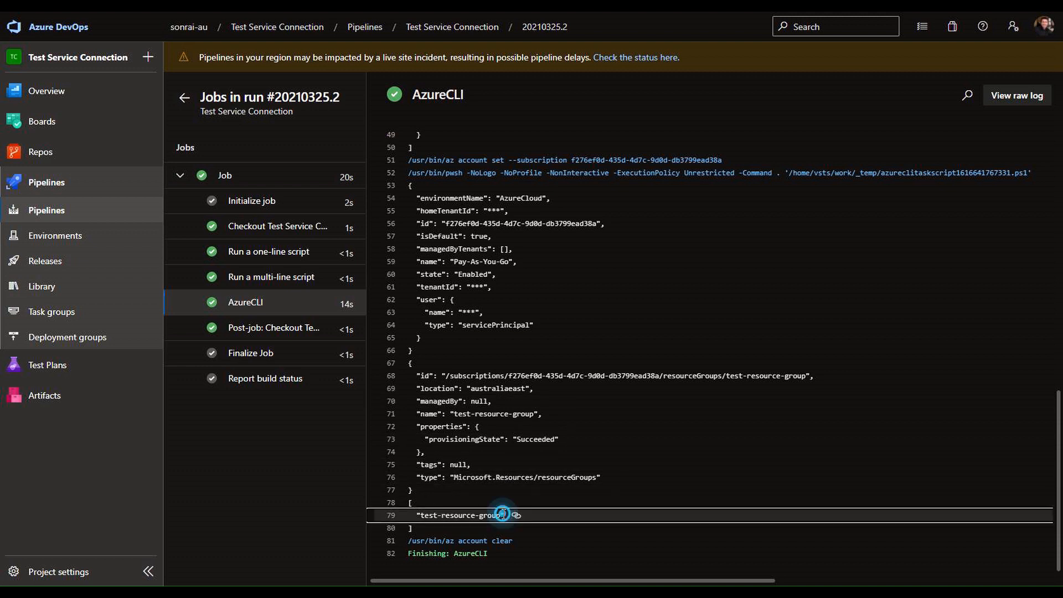
drag(503, 514, 421, 515)
click(421, 514)
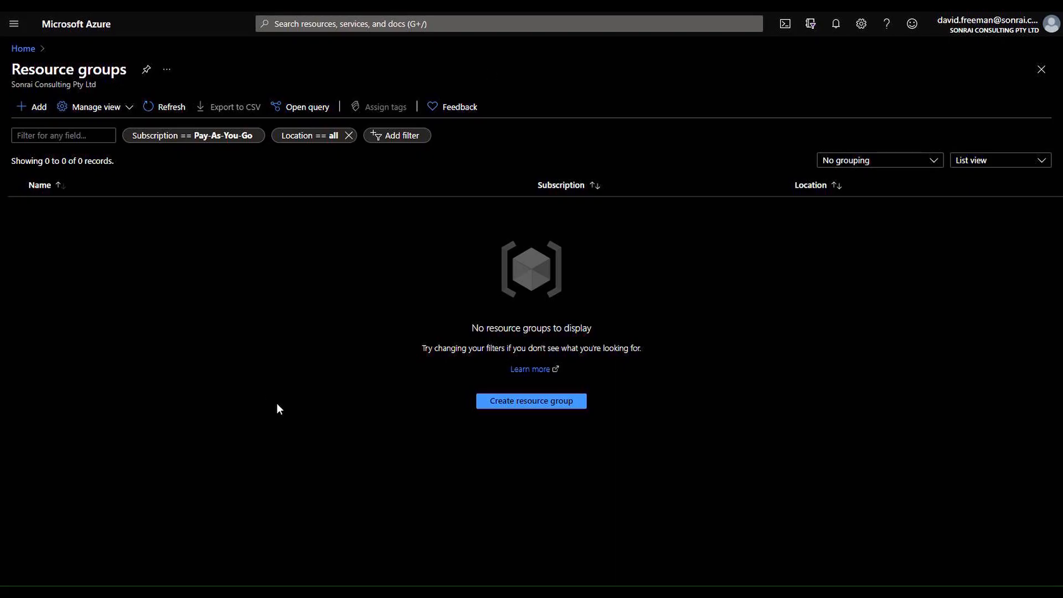
Step: Switch to the Azure portal and refresh the Resource groups list for the Pay-As-You-Go subscription
click(157, 109)
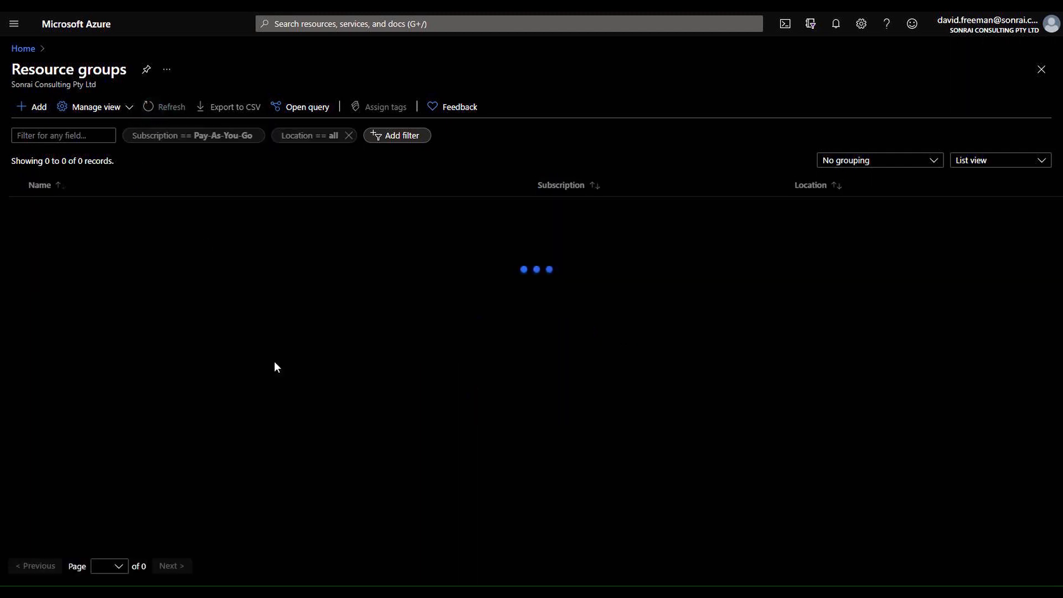